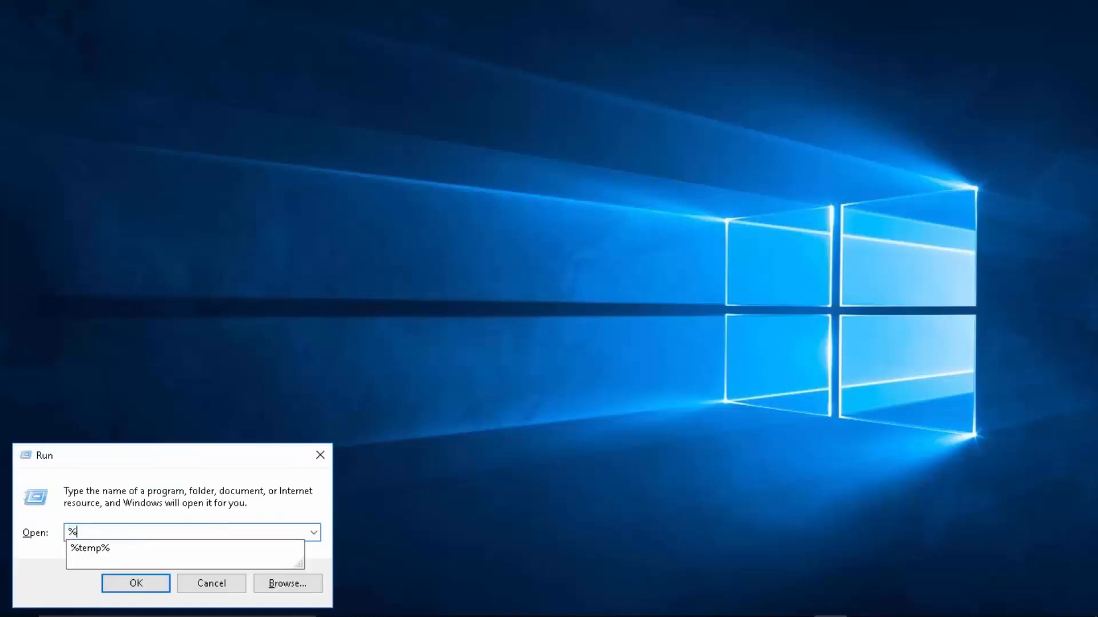
text(temp%)
- Open the %temp% folder, select everything and permanently delete it
key(Return)
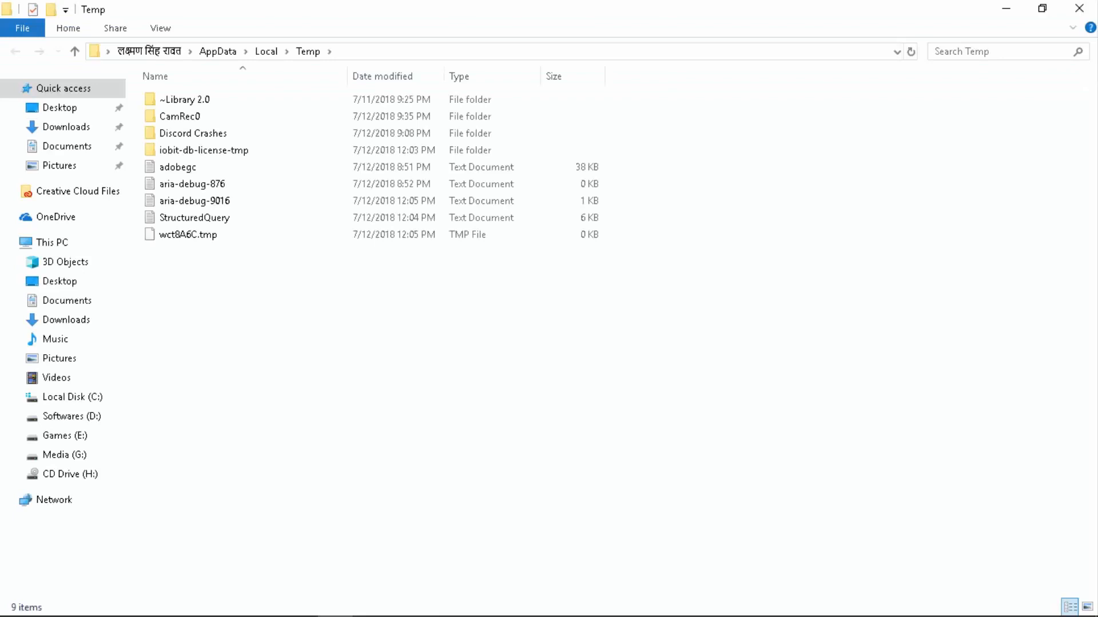
key(ctrl+a)
key(shift+Delete)
key(Return)
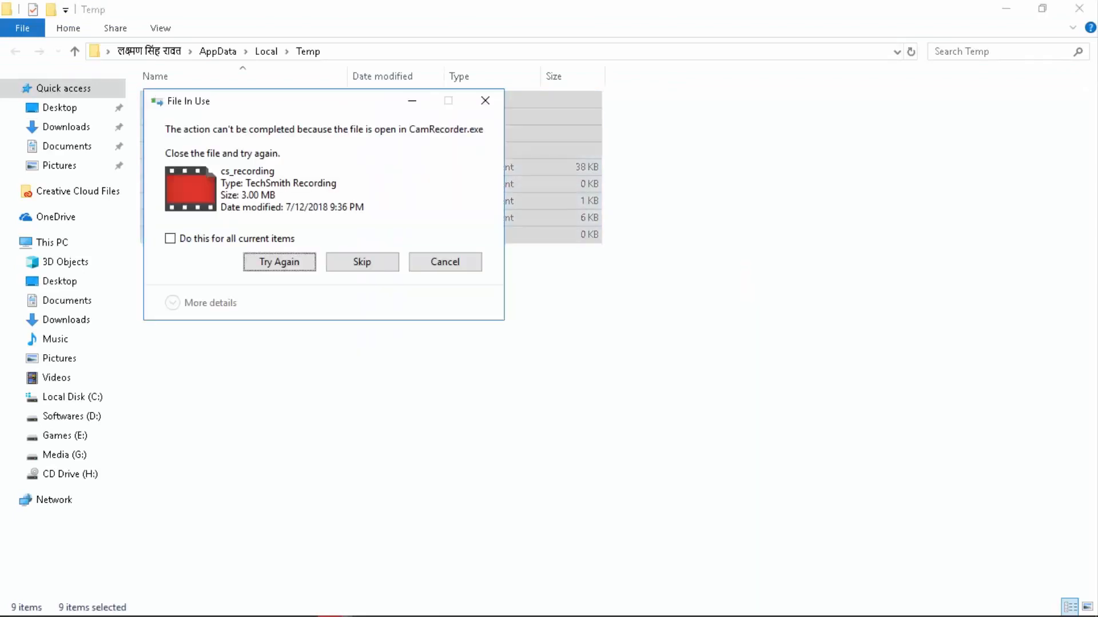
- Skip all files still in use, applying the choice to every current item
key(Tab)
key(Return)
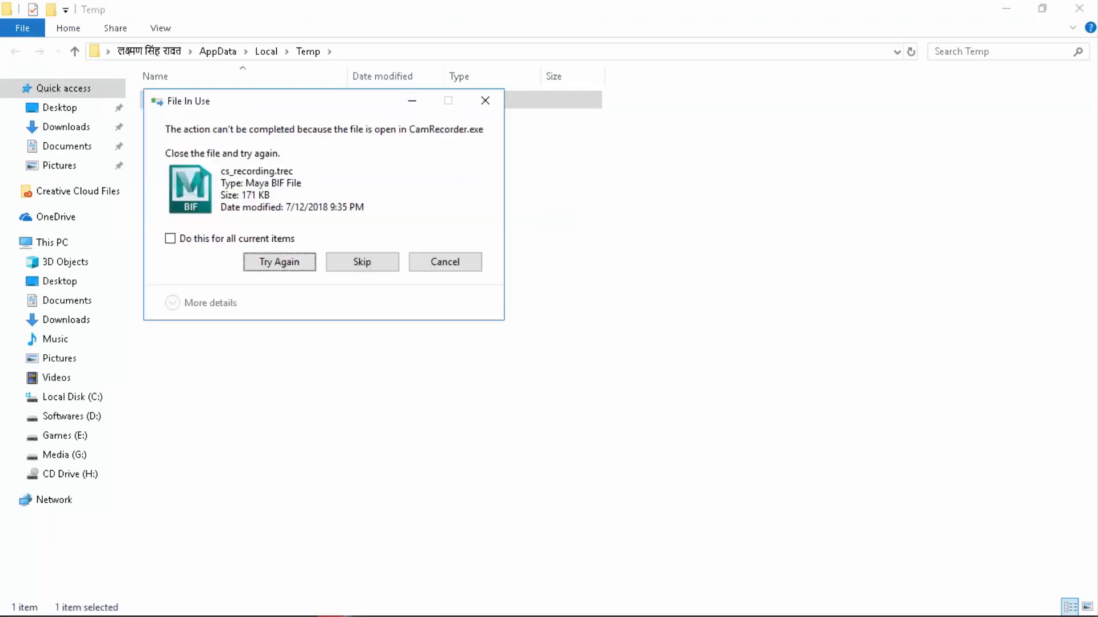
key(shift+Tab)
key(space)
key(Tab)
key(Return)
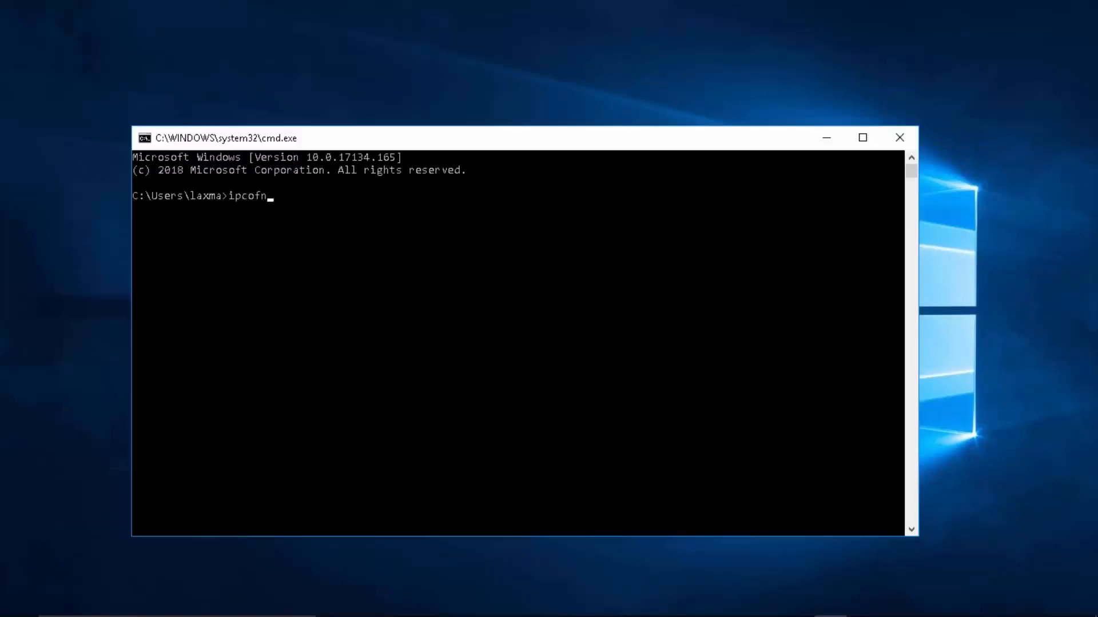
text(nig)
- Relaunch Command Prompt as administrator and run ipconfig /flushdns to clear the DNS cache
key(BackSpace)
key(BackSpace)
key(BackSpace)
key(BackSpace)
text(nfig)
click(900, 137)
key(super)
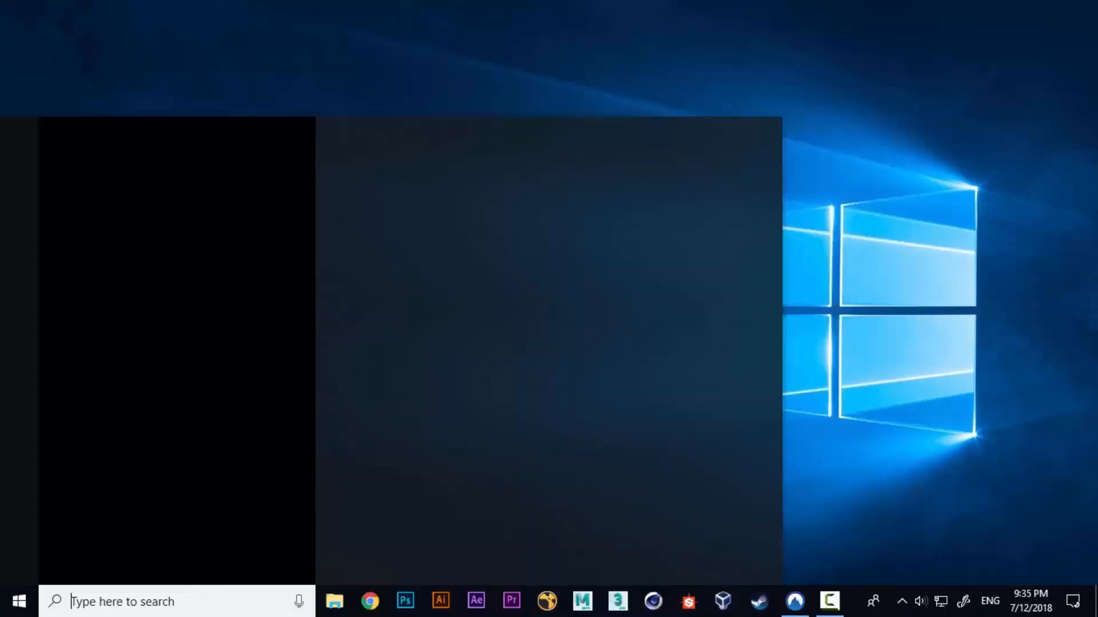
text(cm)
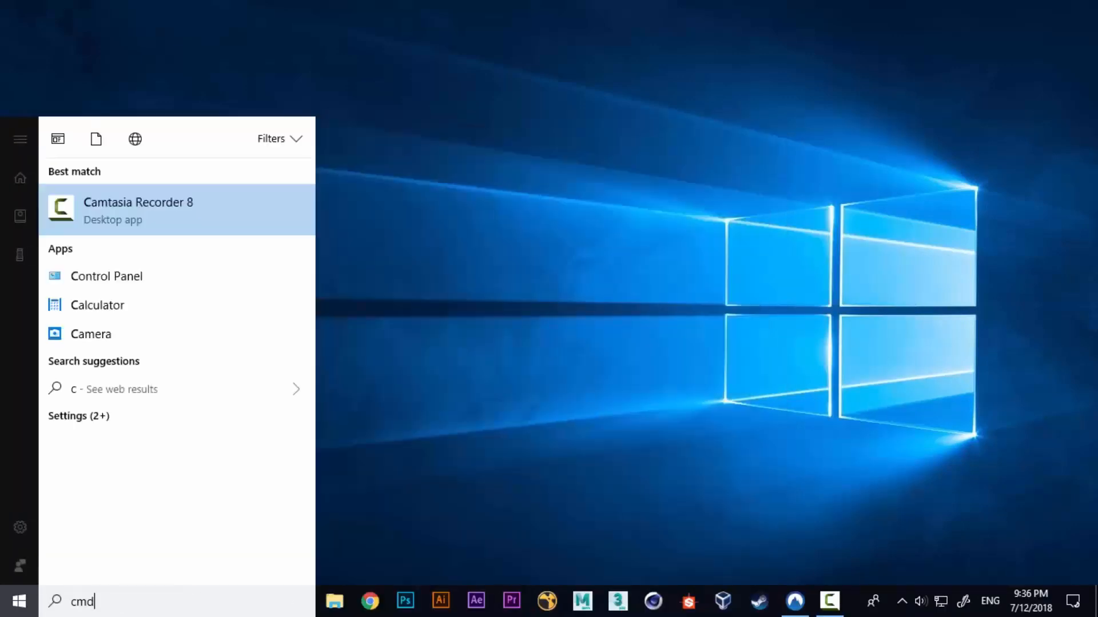
text(d)
right_click(132, 210)
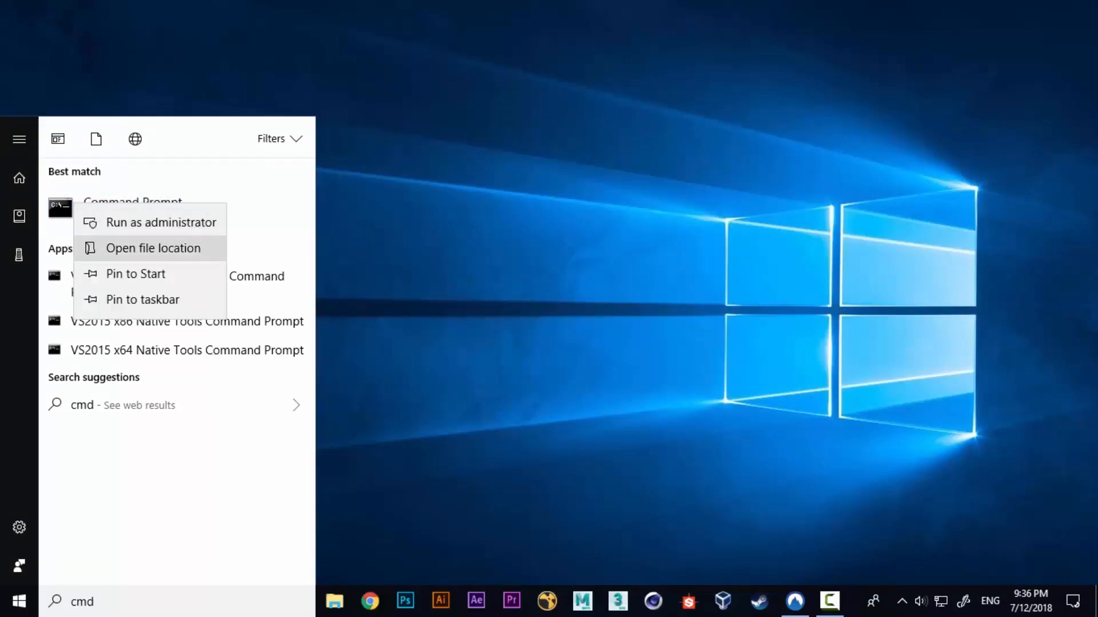
click(150, 225)
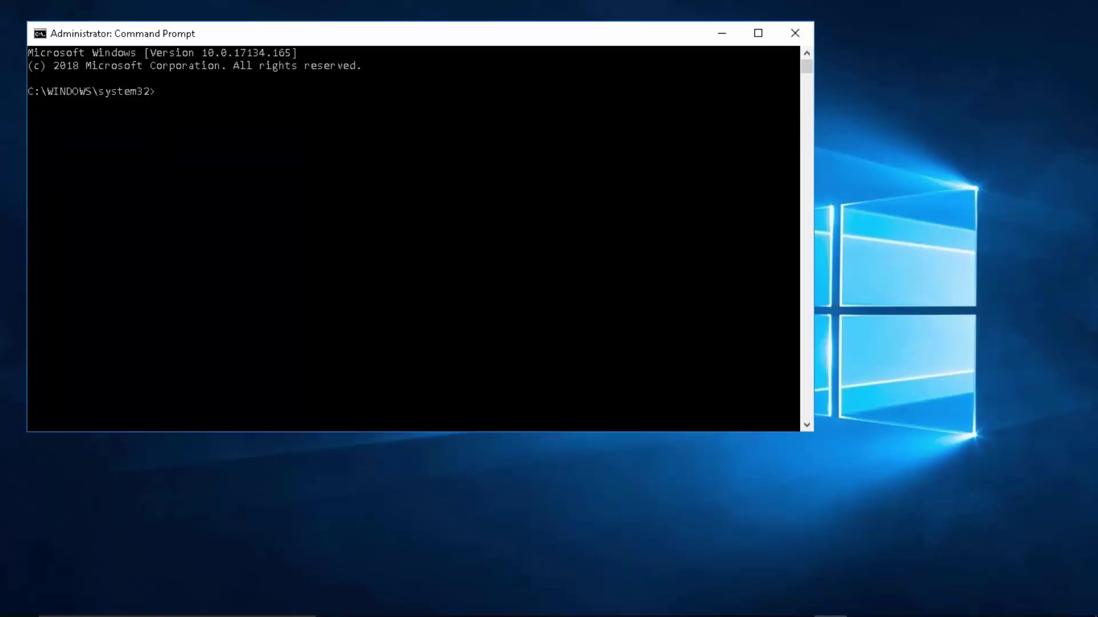
text(ipconfig )
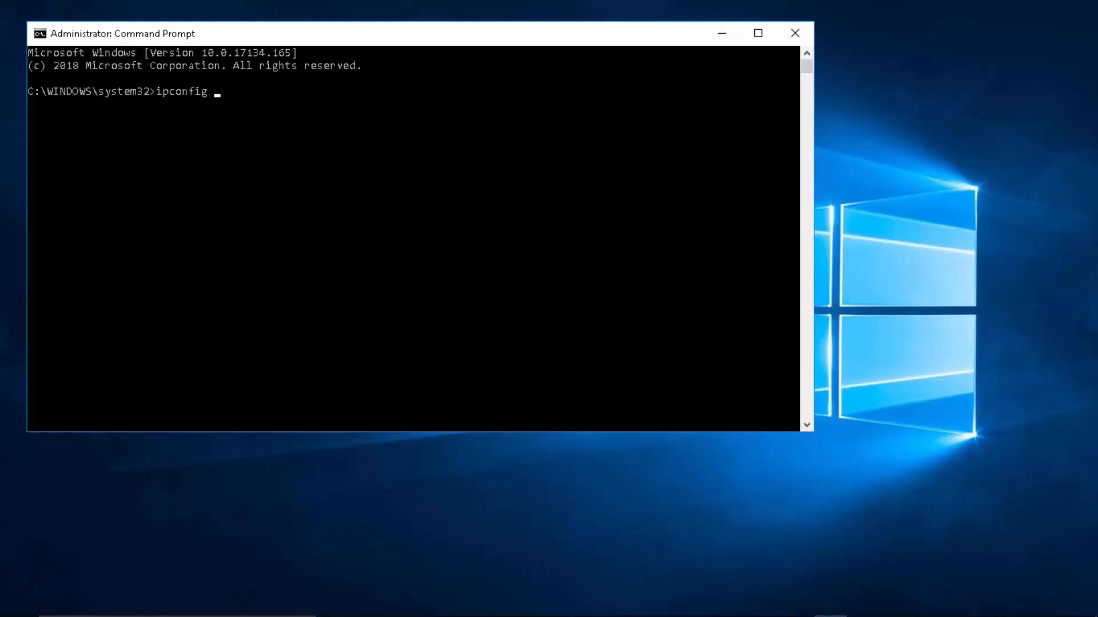
text(/flushdns)
key(Return)
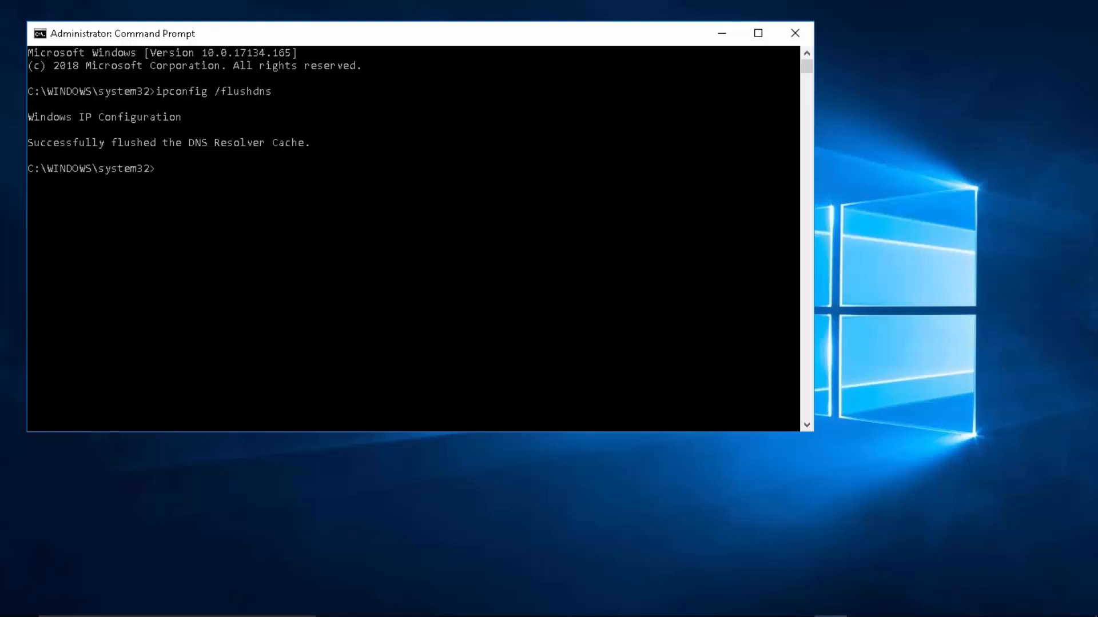
- Search Google for 'opendns ip' and expand the answer showing 208.67.222.222 and 208.67.220.220
click(369, 601)
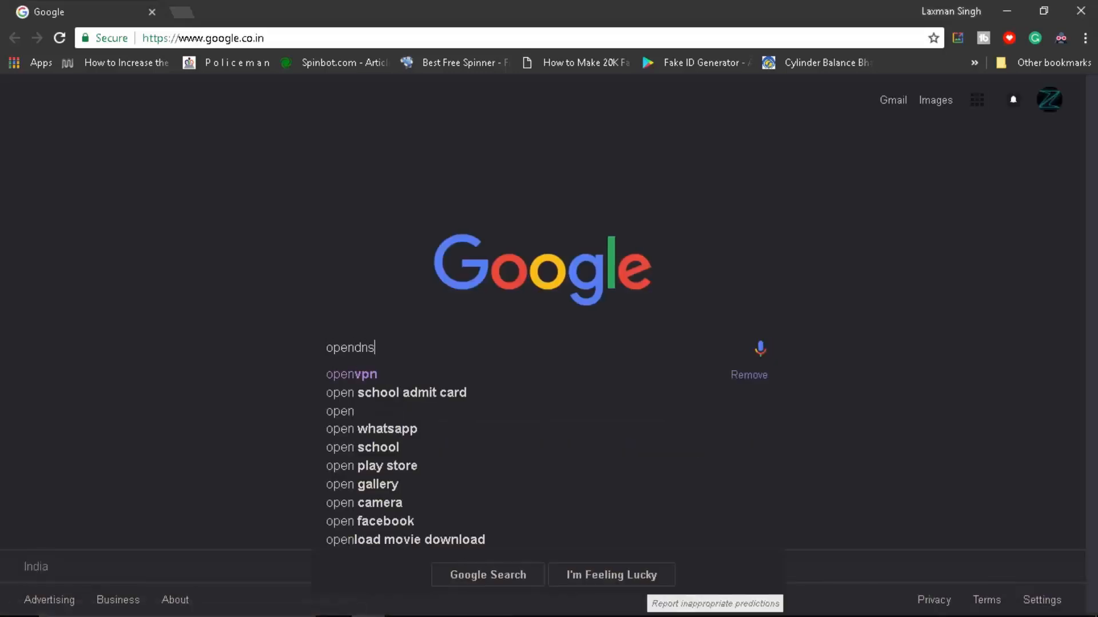
text( ip)
key(Return)
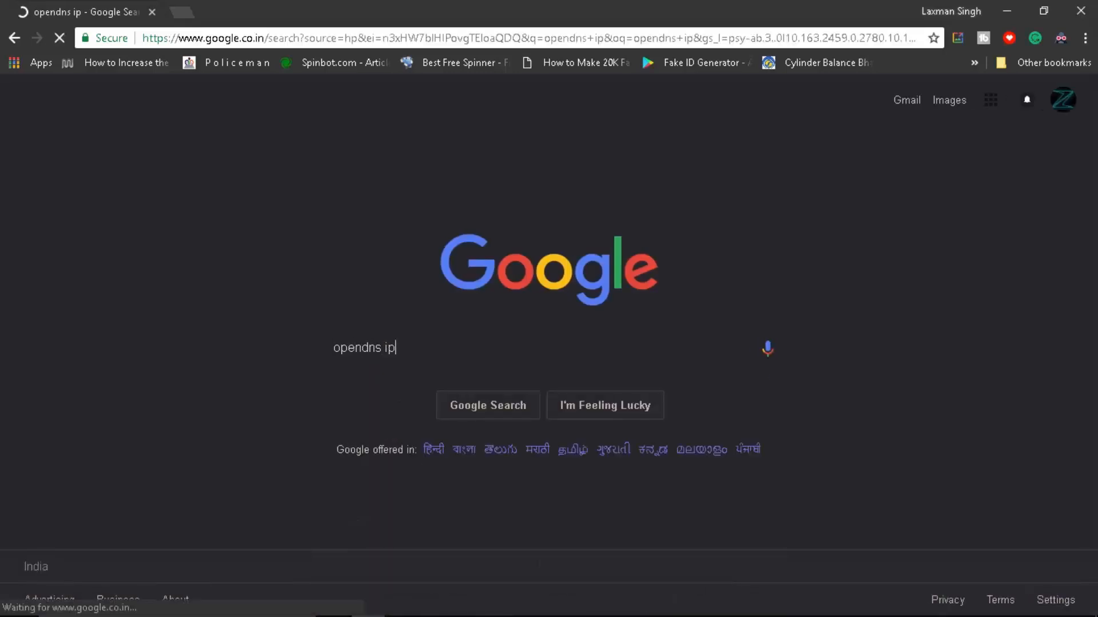
click(374, 349)
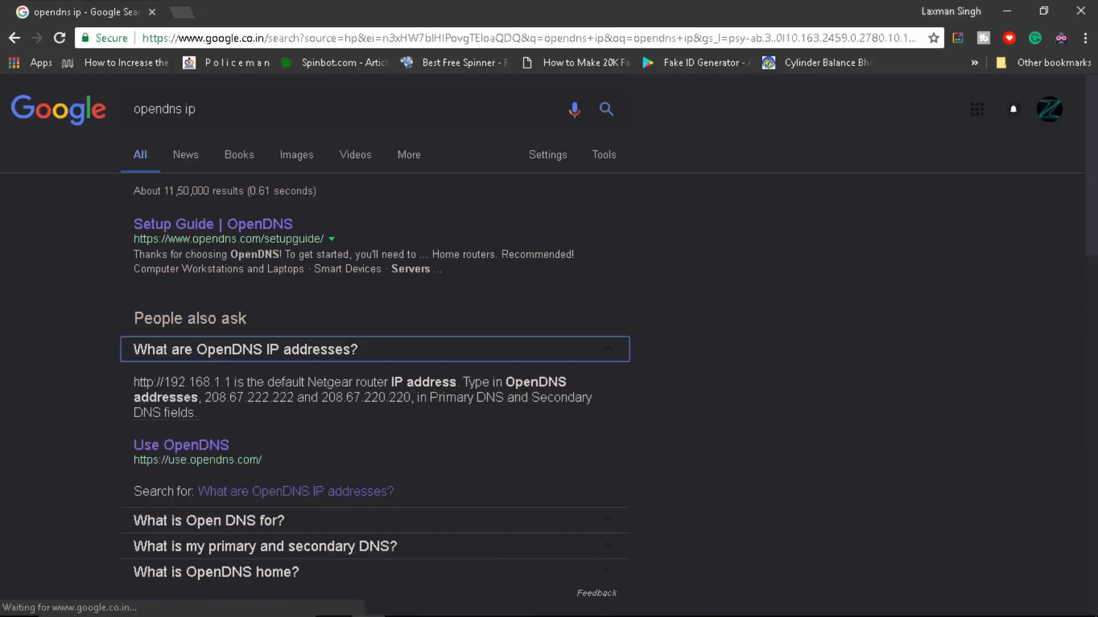
drag(206, 397, 352, 397)
click(353, 429)
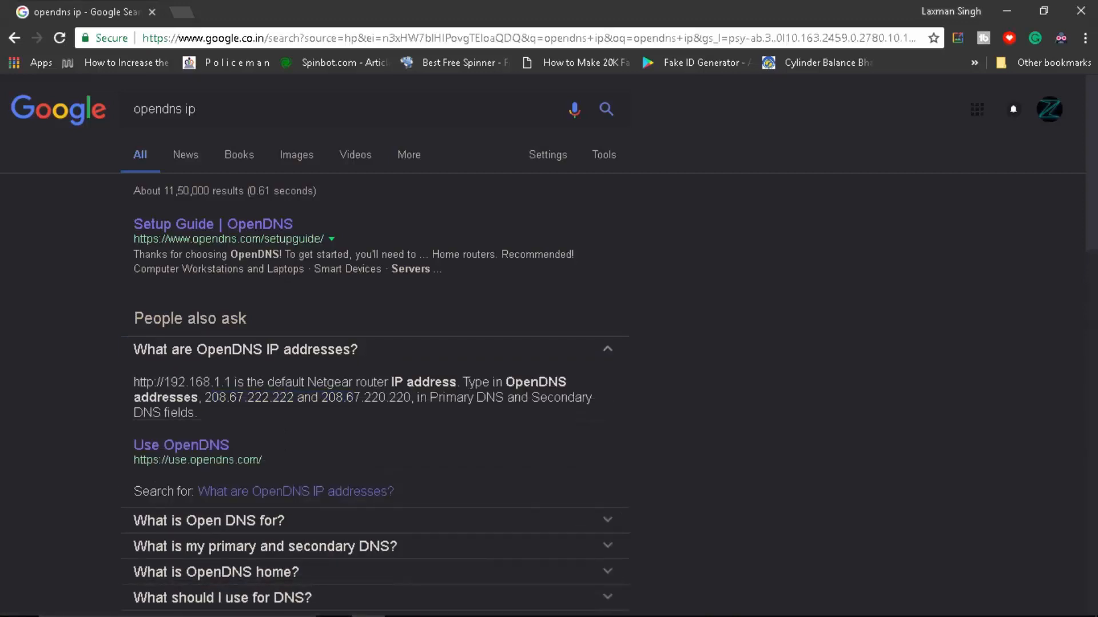
click(19, 600)
text(c)
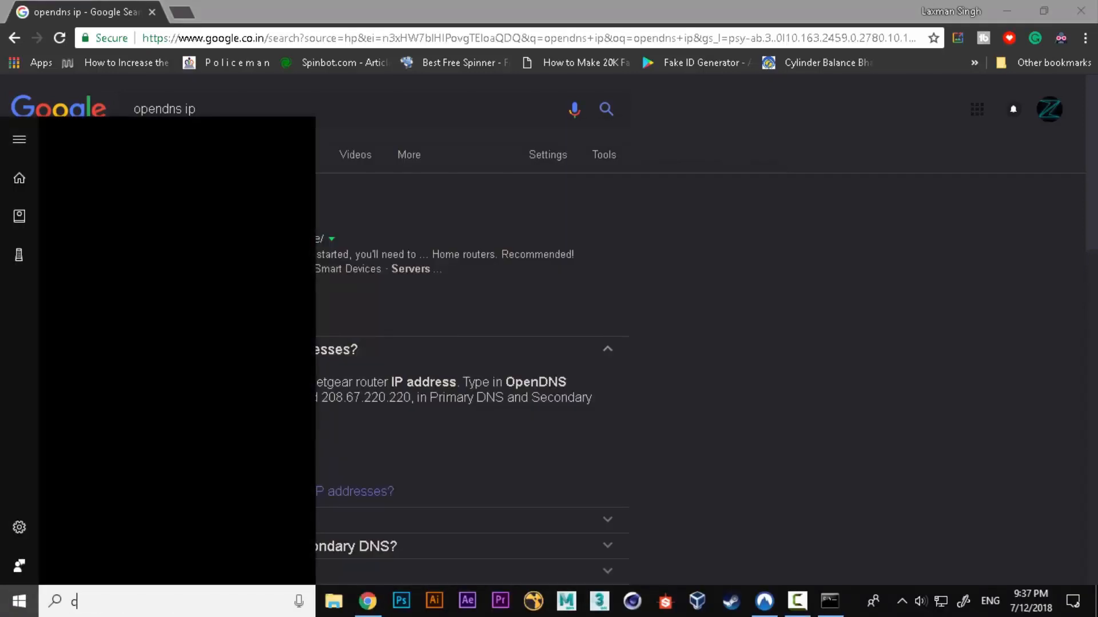
text(ontrol)
- From Control Panel reach the Ethernet adapter's Internet Protocol Version 4 properties
key(Return)
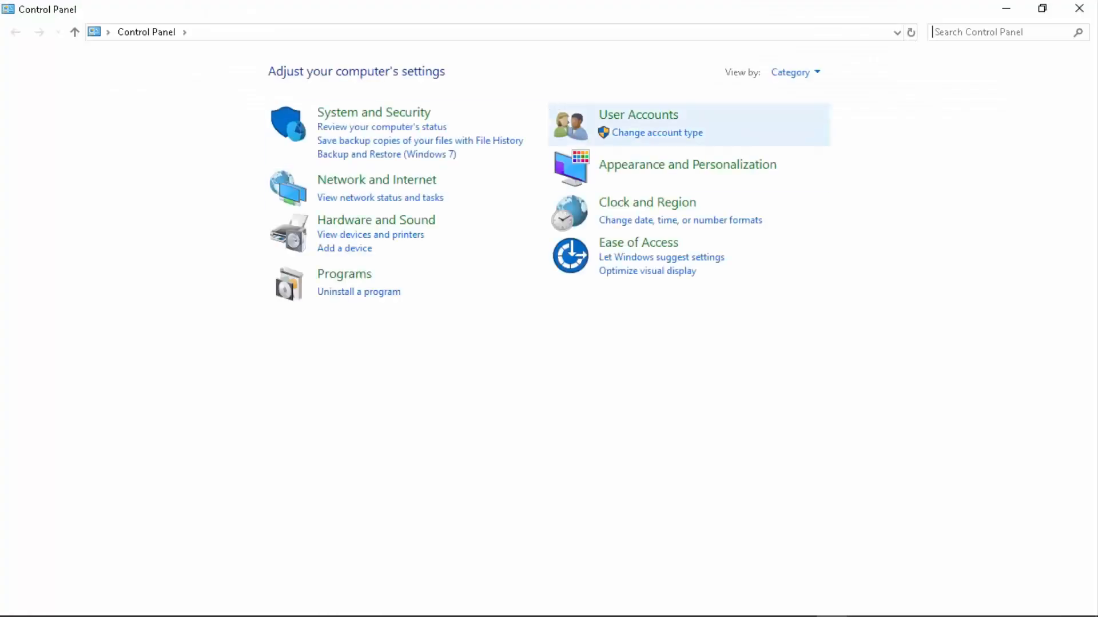
click(376, 179)
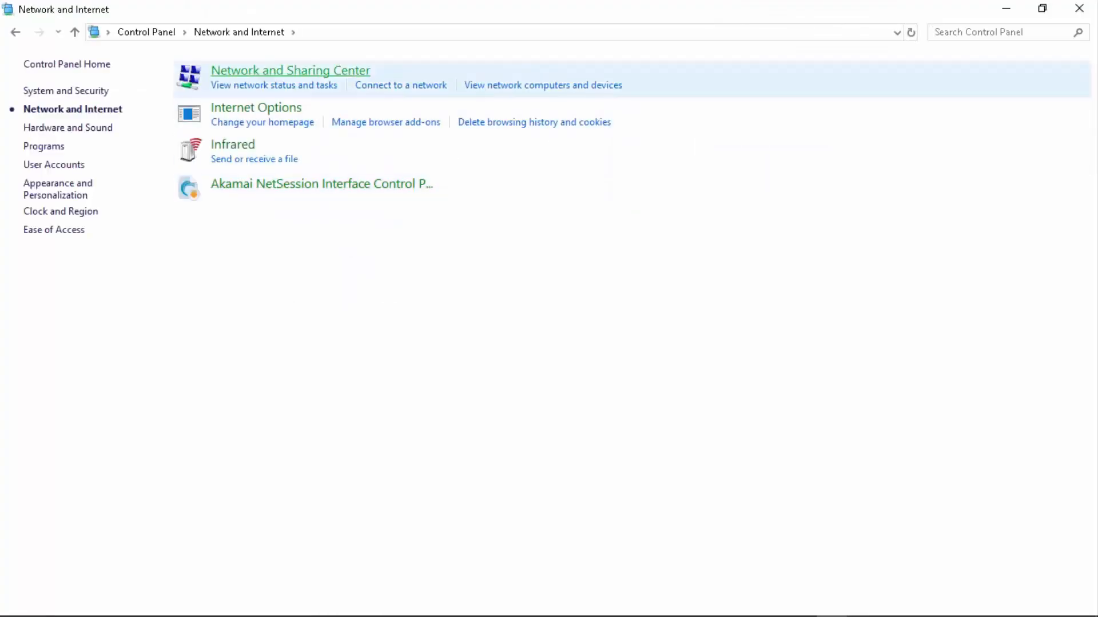
click(290, 71)
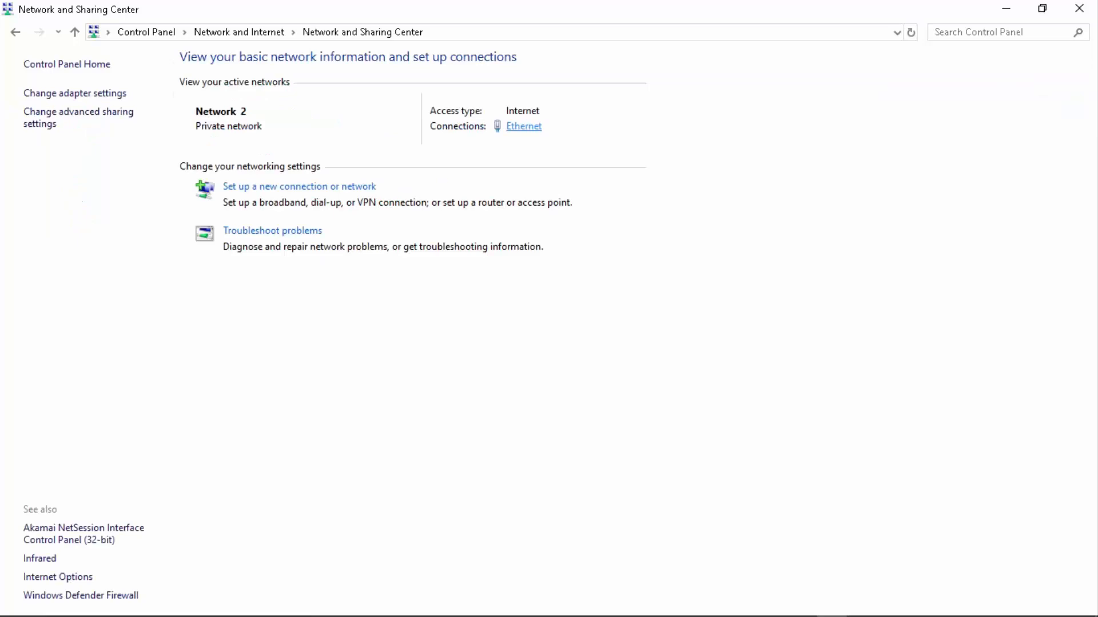
click(523, 127)
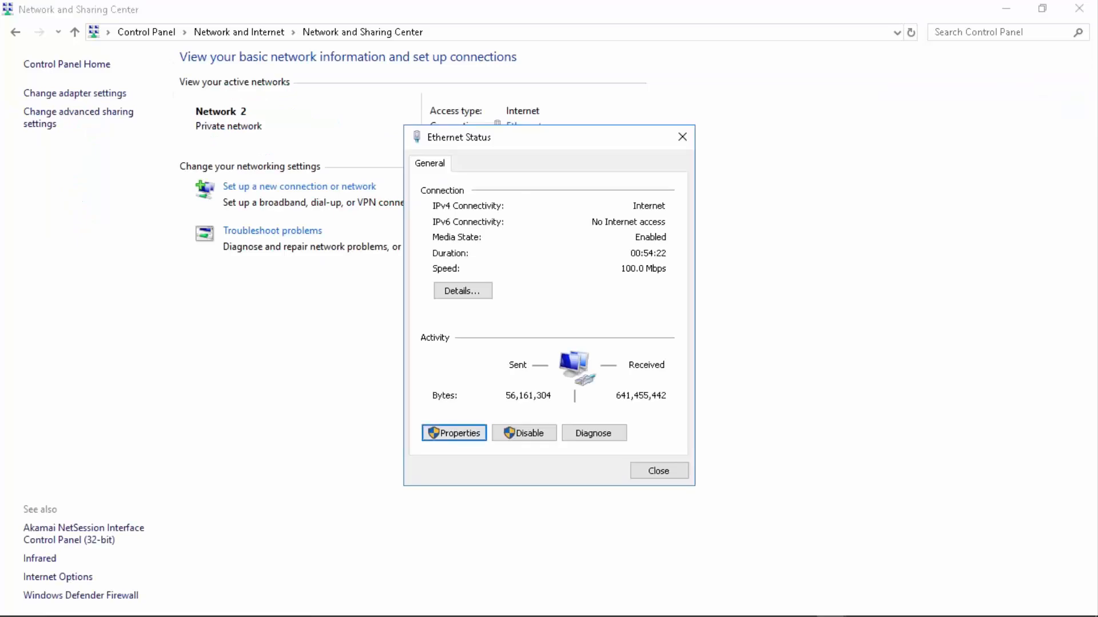
click(454, 433)
click(542, 335)
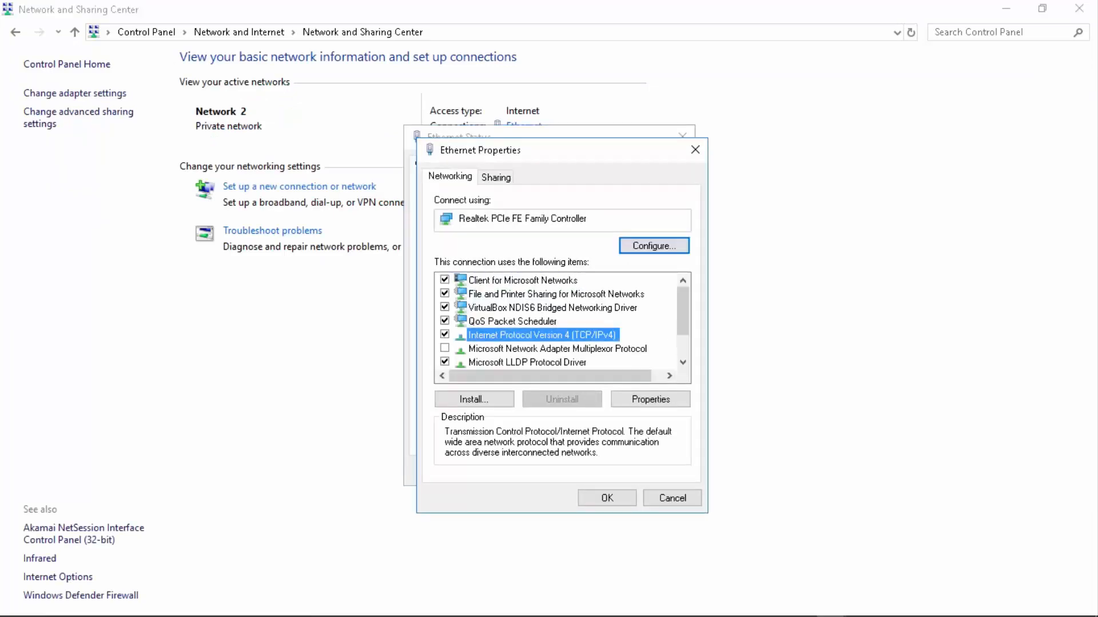
click(650, 398)
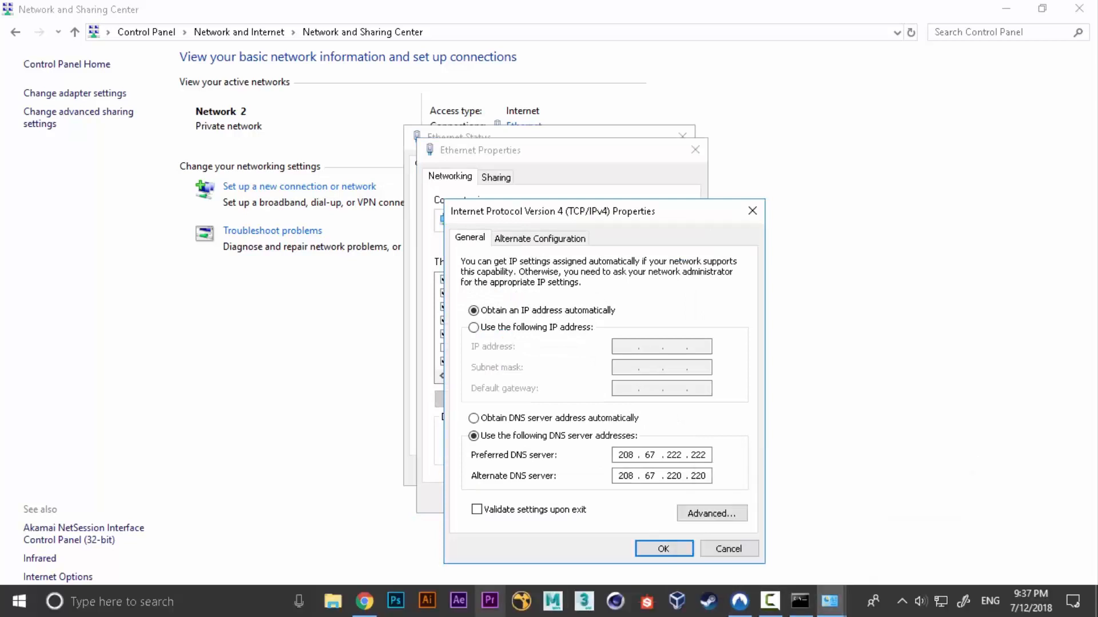
- Set DNS servers 208.67.222.222 and 208.67.220.220 with validation on closing, and confirm
click(365, 600)
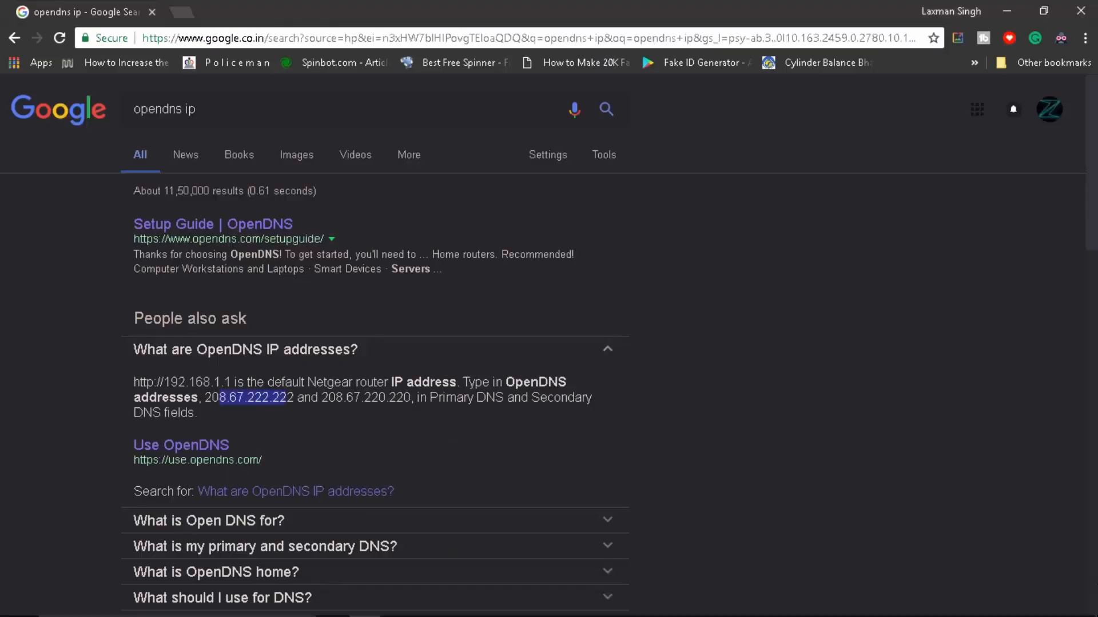
key(alt+Tab)
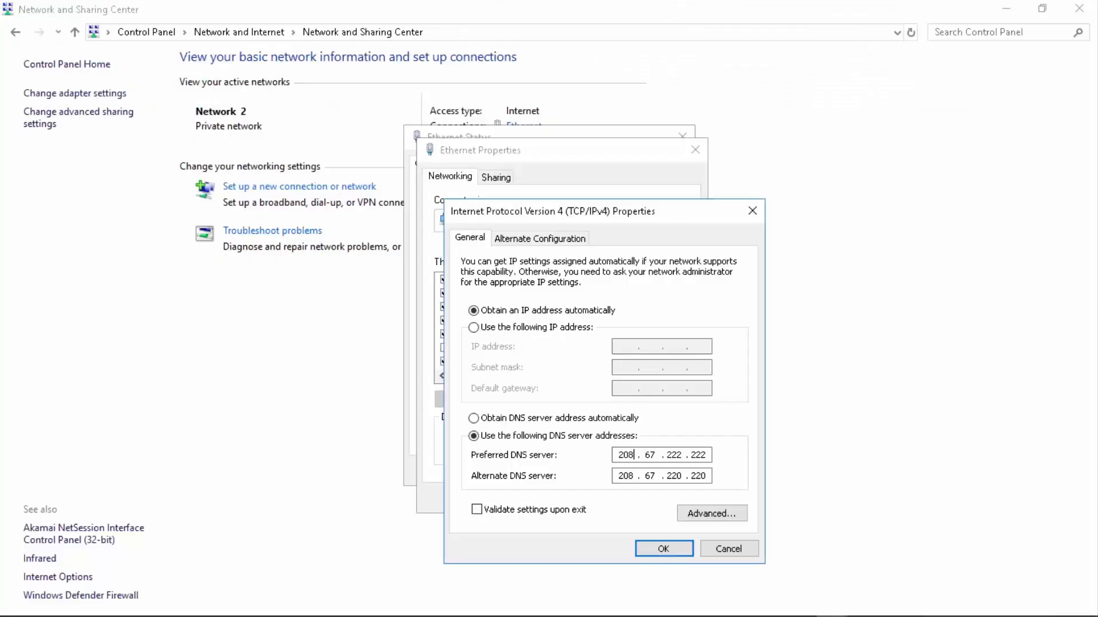
double_click(625, 455)
click(702, 475)
click(476, 510)
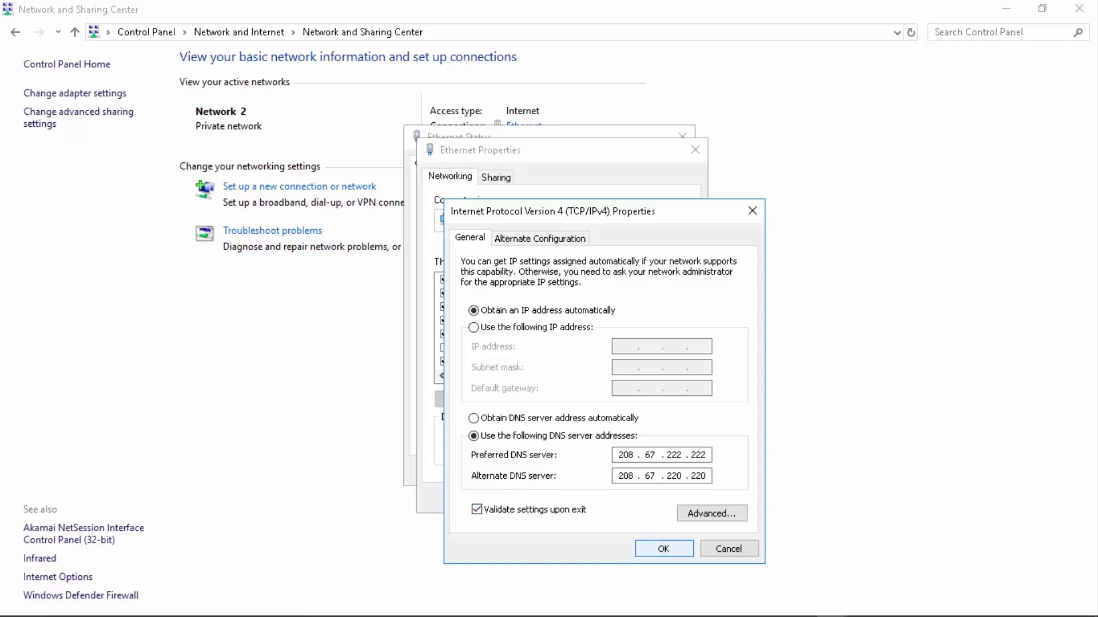
click(663, 549)
- Close the Ethernet properties, status and Network and Sharing Center windows
click(608, 498)
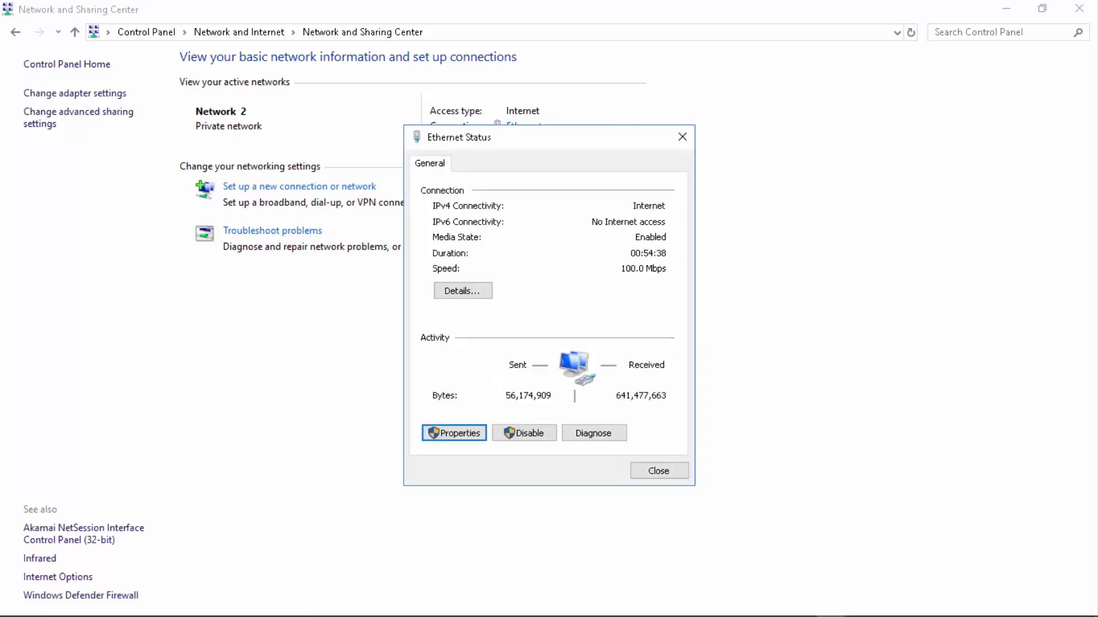
click(660, 471)
click(1079, 9)
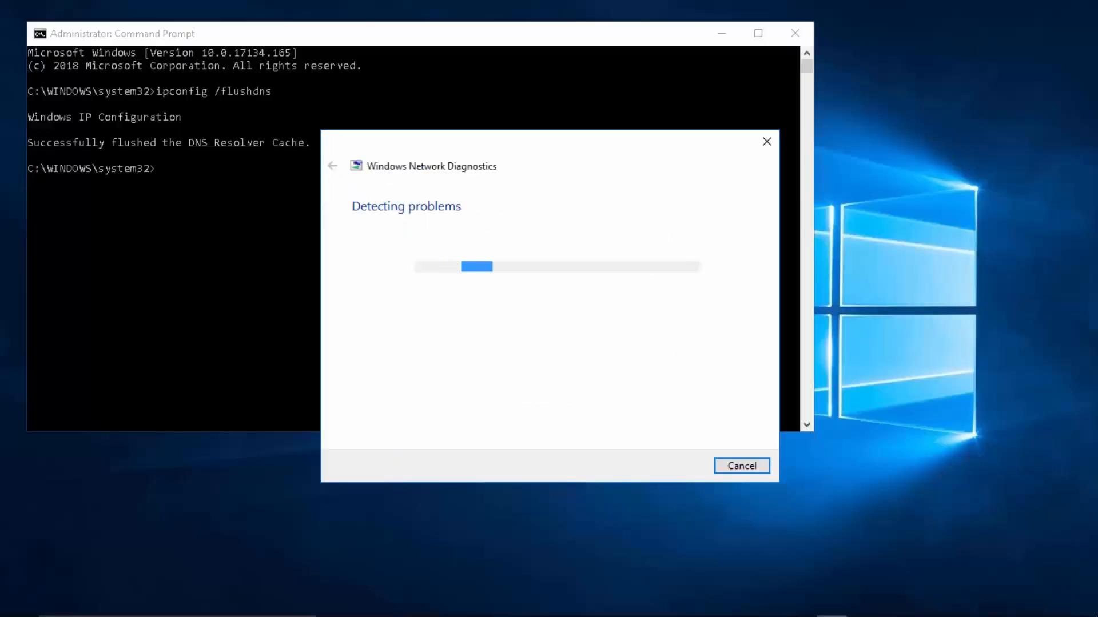
- Dismiss the network diagnostics dialog and get a fresh prompt line in the console
click(742, 468)
click(411, 271)
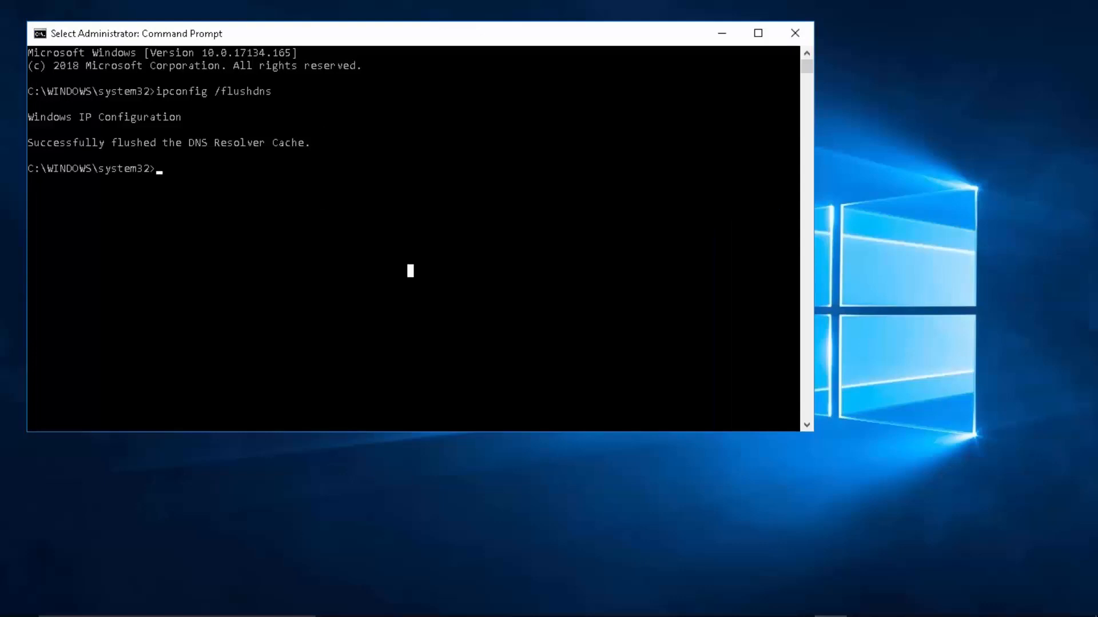
key(Return)
key(Return)
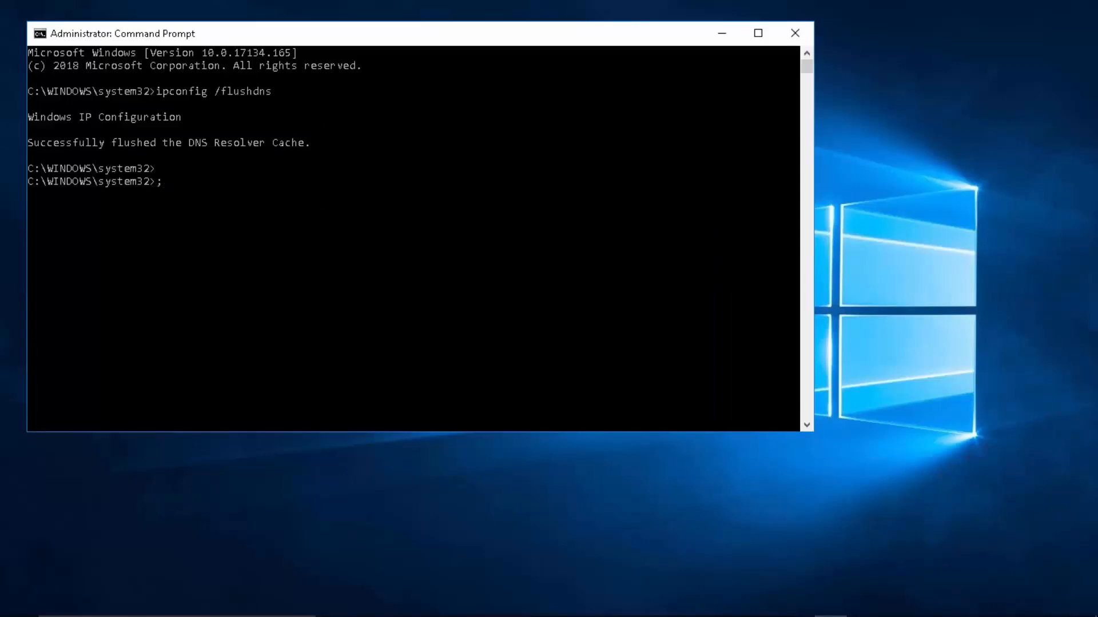
text(cls)
key(Return)
text(ip)
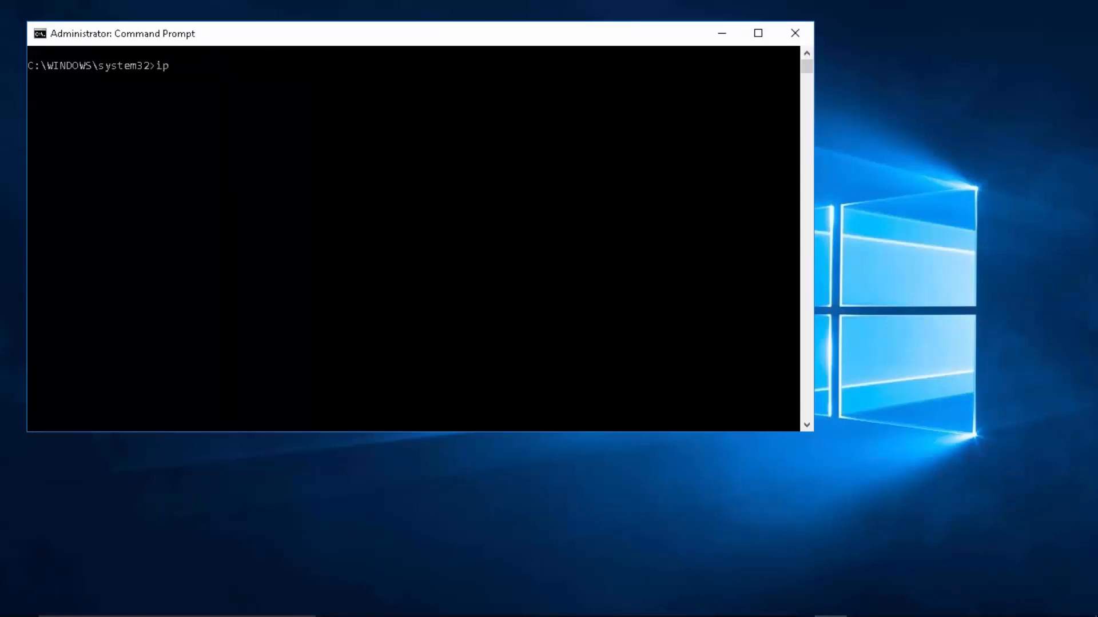
text(config /)
text(register)
text(dns)
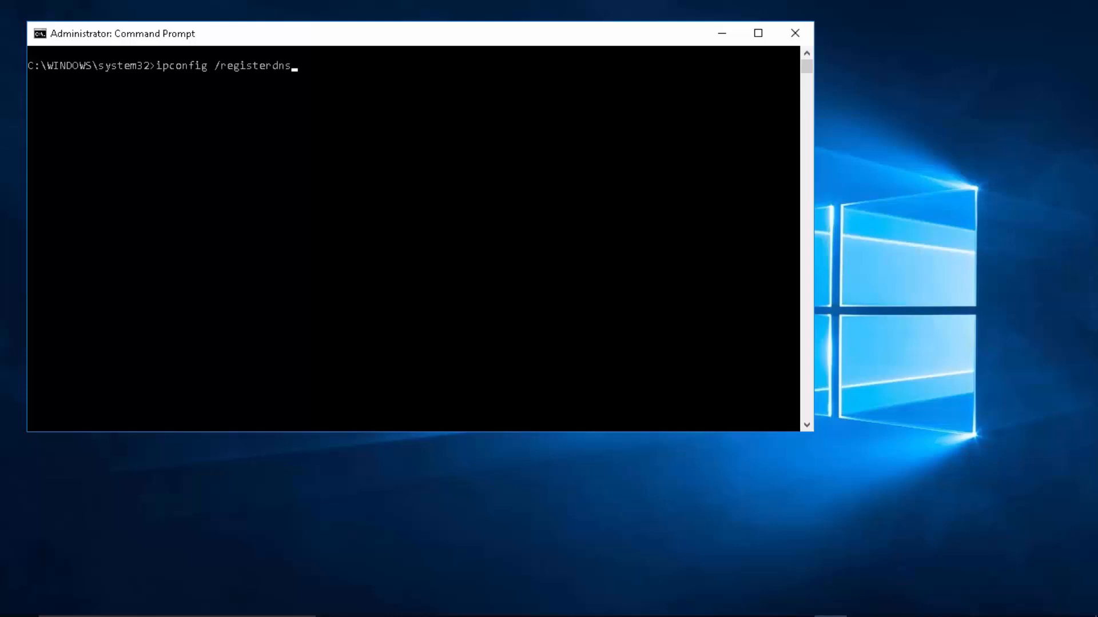
- Run ipconfig /registerdns, then clear the console with cls
click(211, 66)
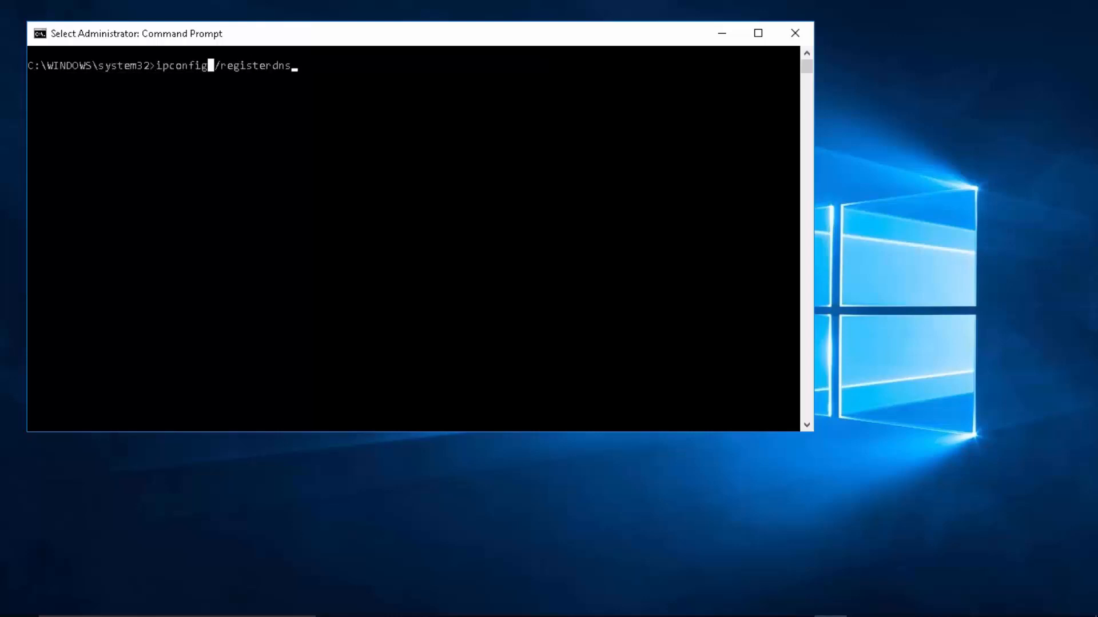
key(Escape)
key(Return)
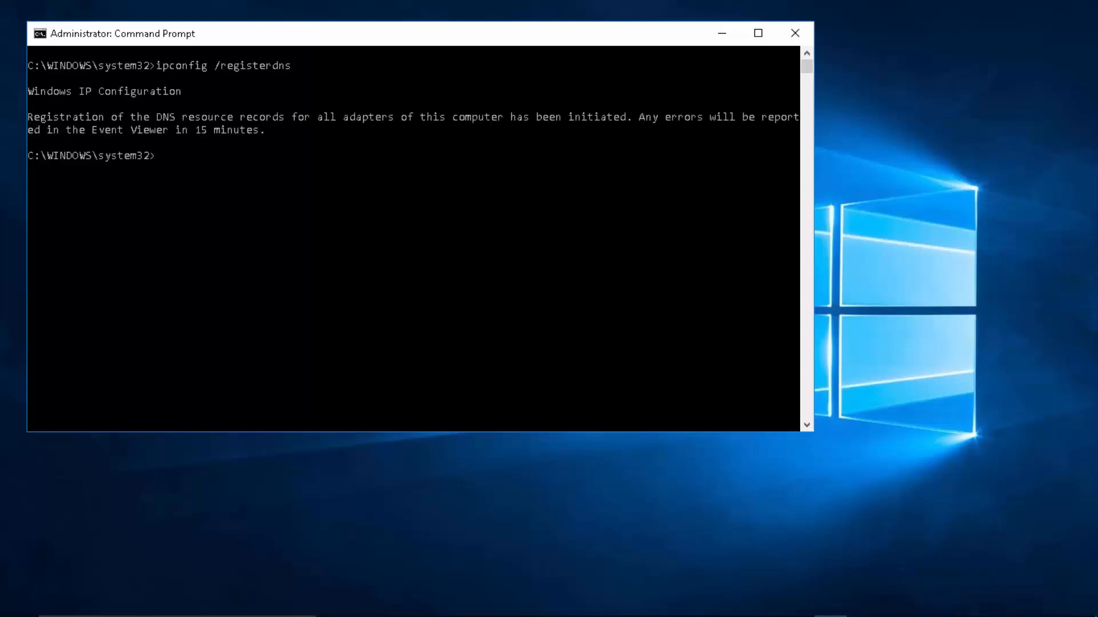
text(cls)
key(Return)
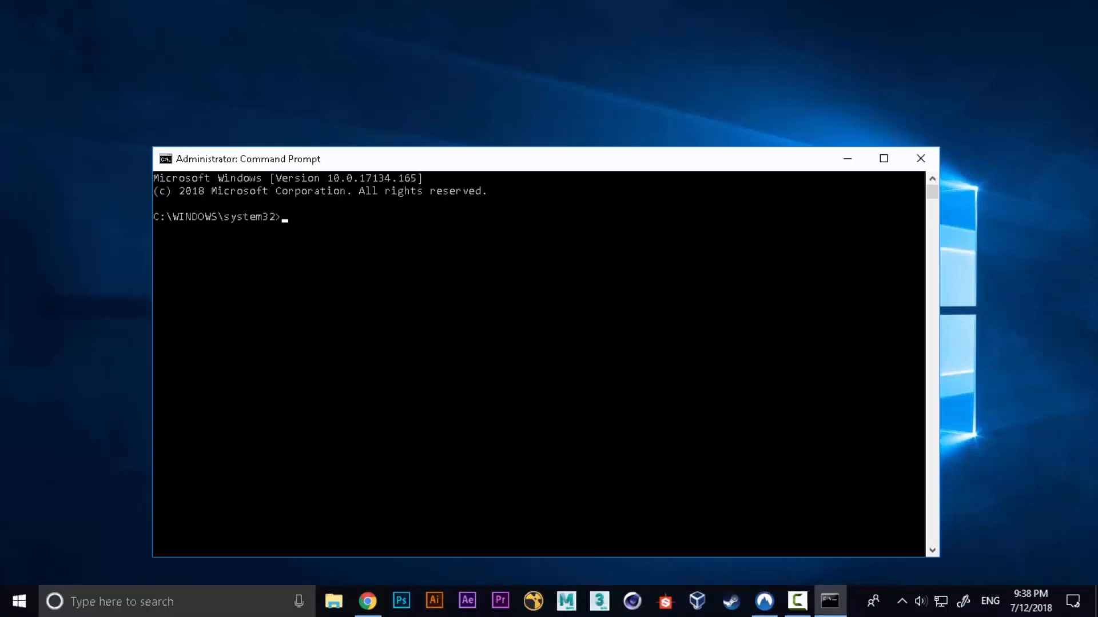
text(cls)
- Run netsh int ip reset to reset the TCP/IP stack
key(Return)
text(netsh )
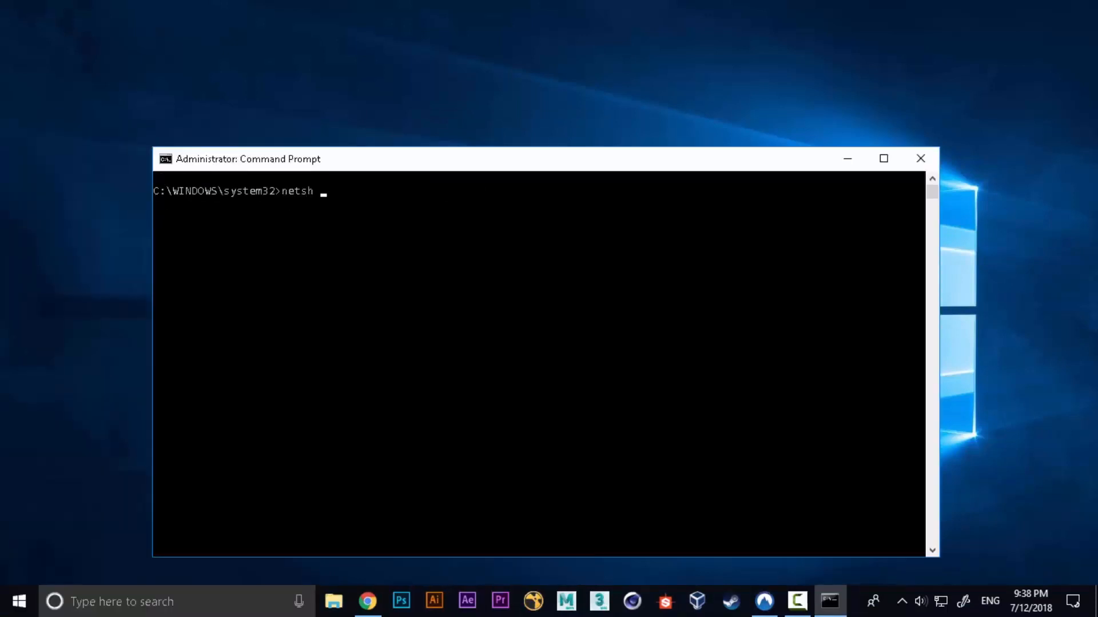
text(int)
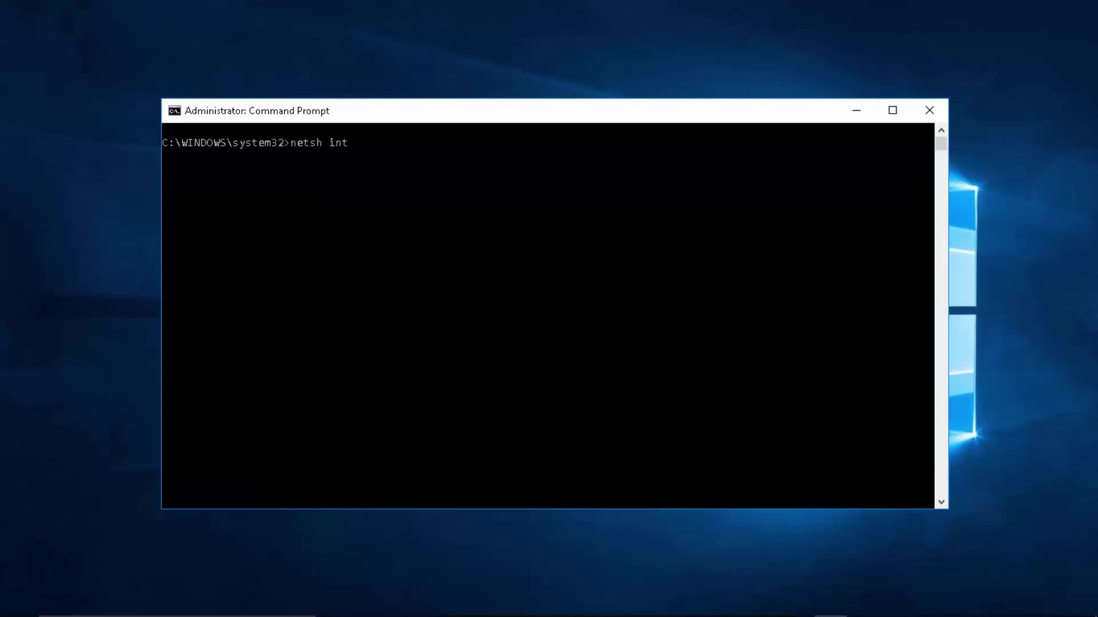
text( ip reset)
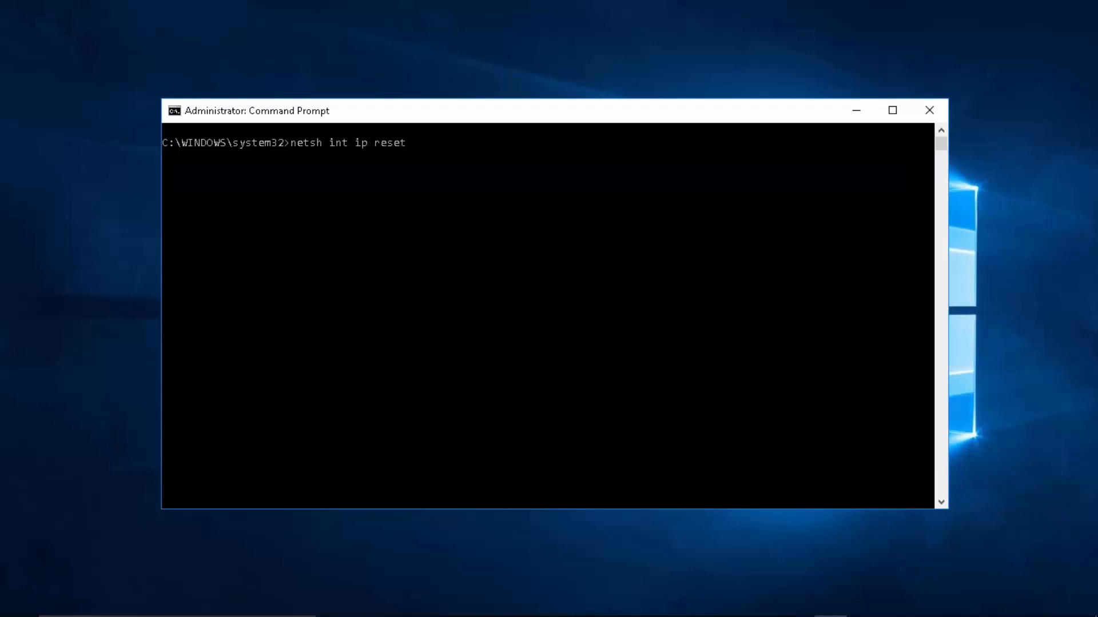
drag(285, 143, 328, 142)
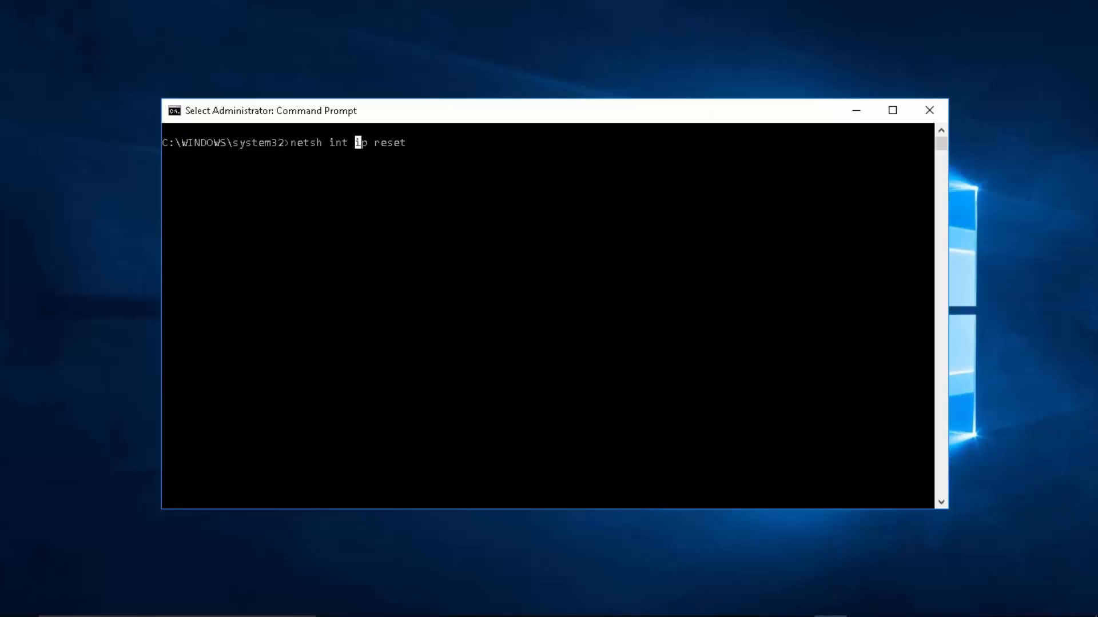
key(Return)
key(Return)
key(Return)
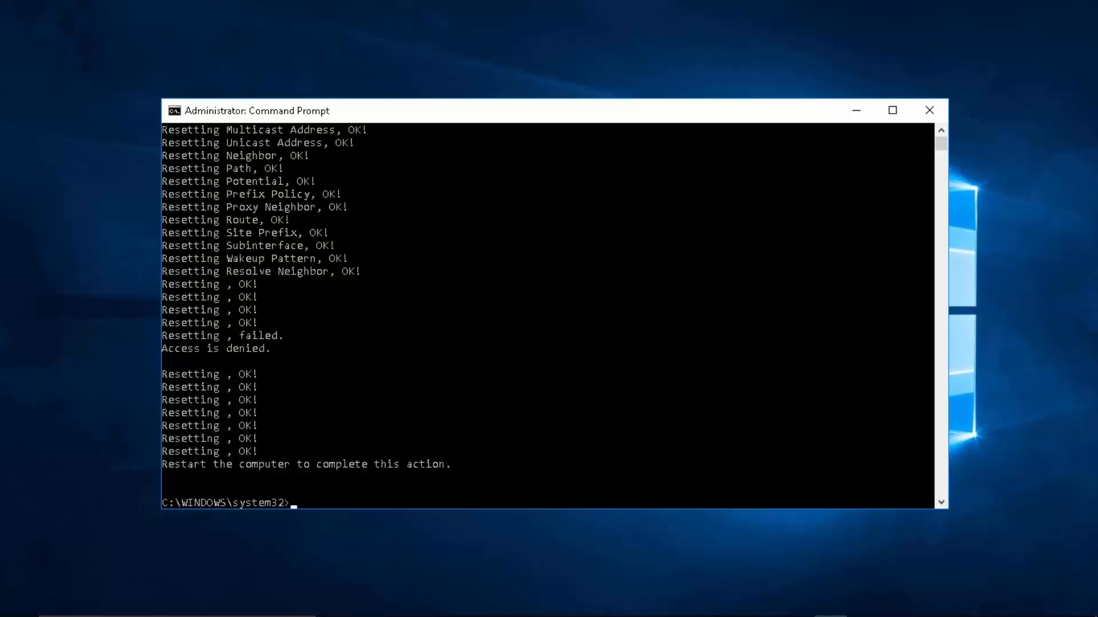
text(netsh wins)
text(ock)
text( reset)
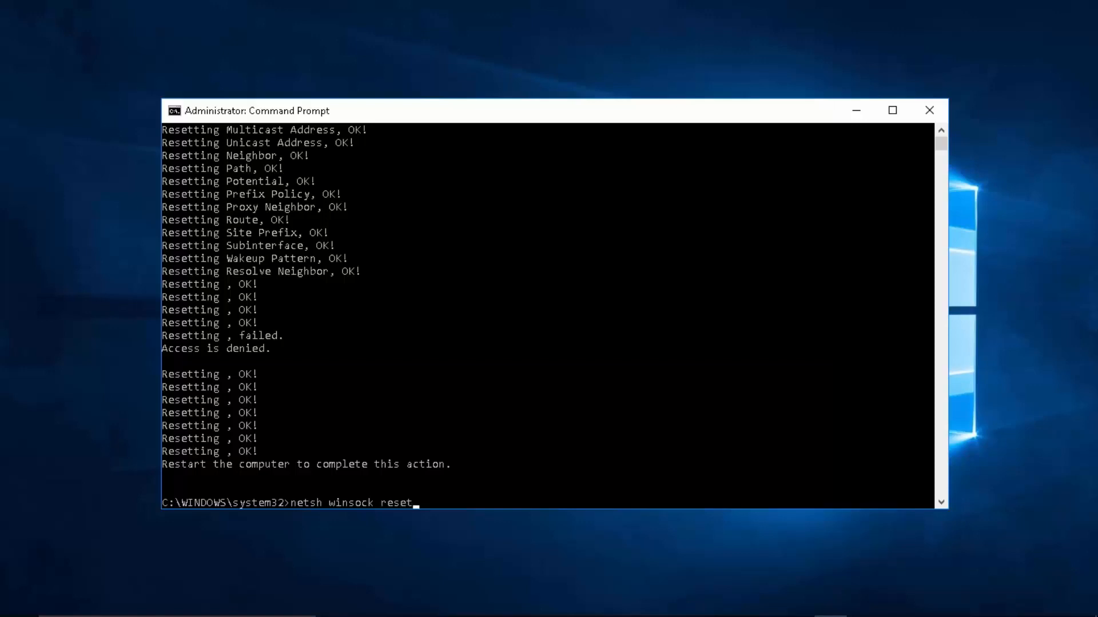
- Run netsh winsock reset to reset the Winsock Catalog
key(Return)
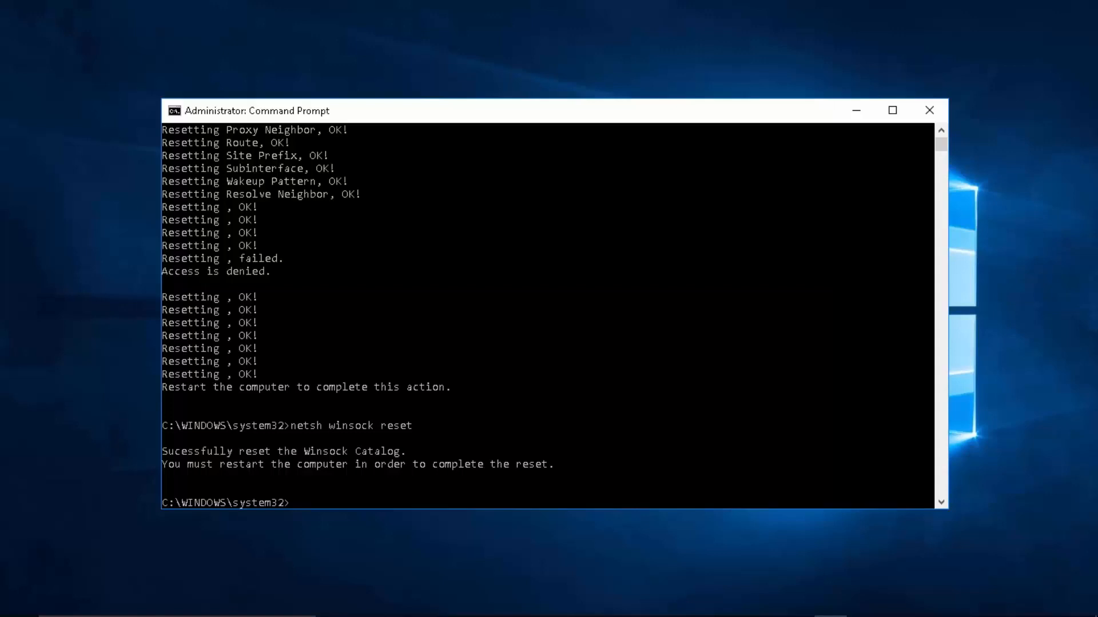
text(csl)
key(BackSpace)
key(BackSpace)
text(ls)
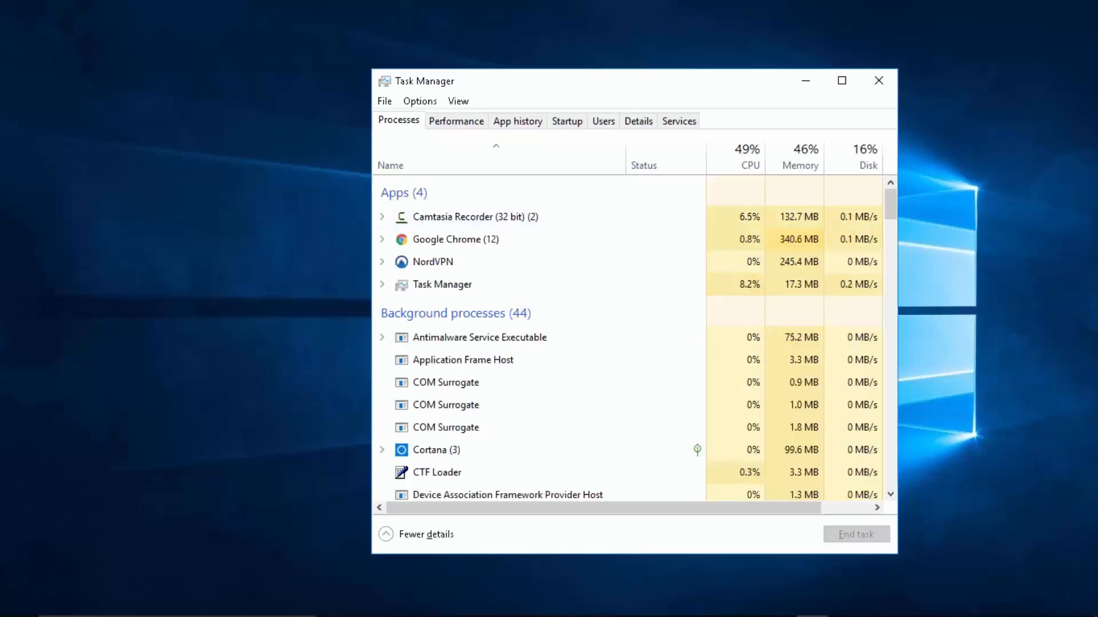
- Maximize Task Manager, close Chrome, and sort processes by network usage then by name
click(841, 80)
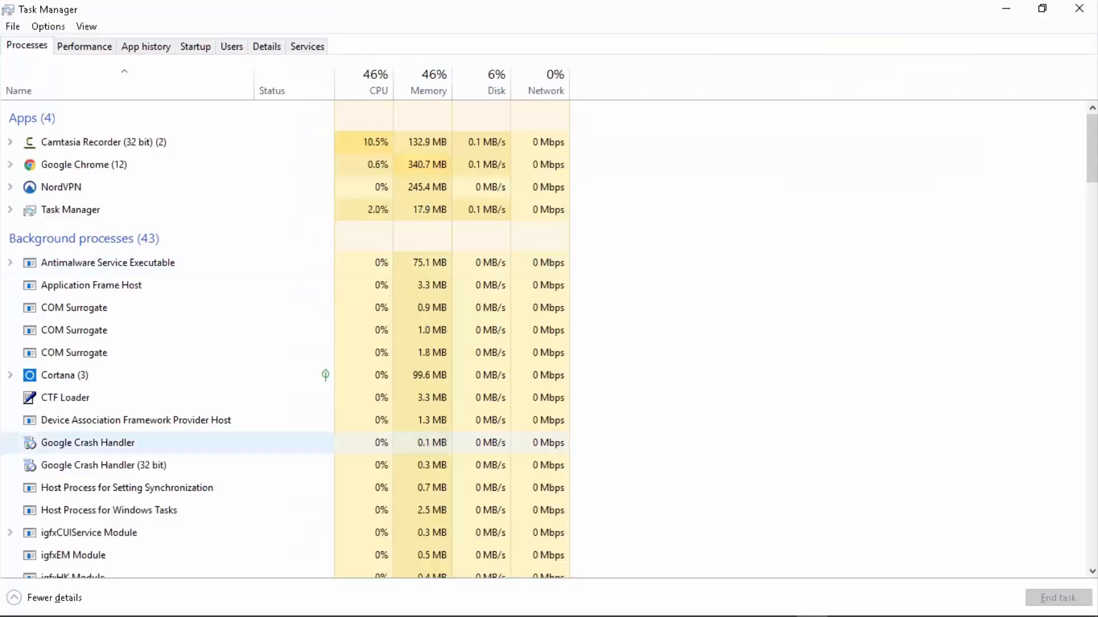
click(366, 601)
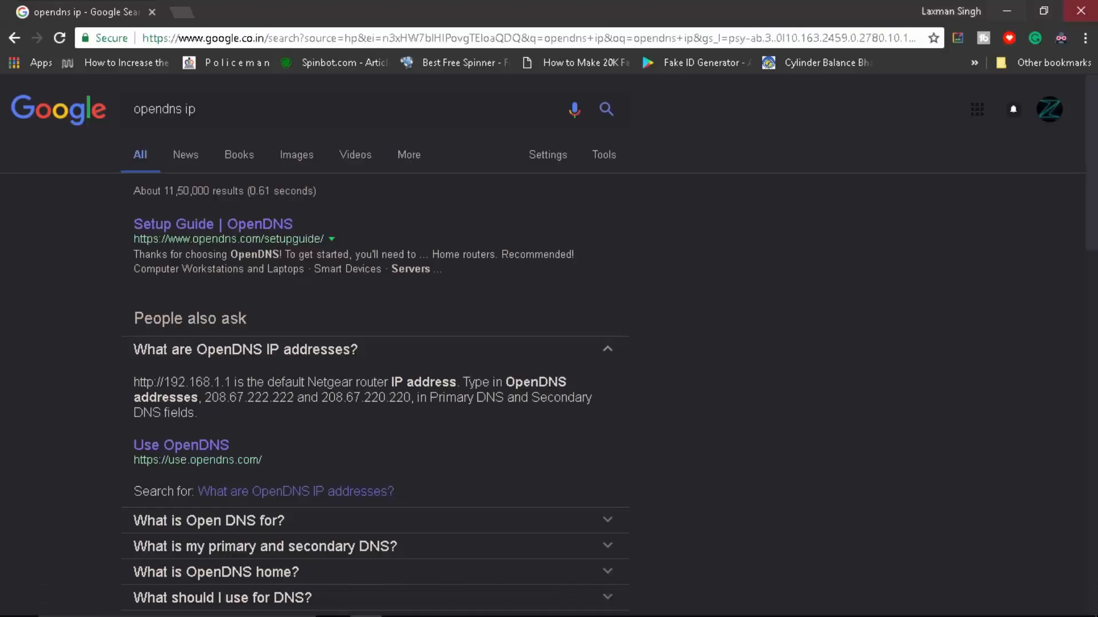
click(1080, 11)
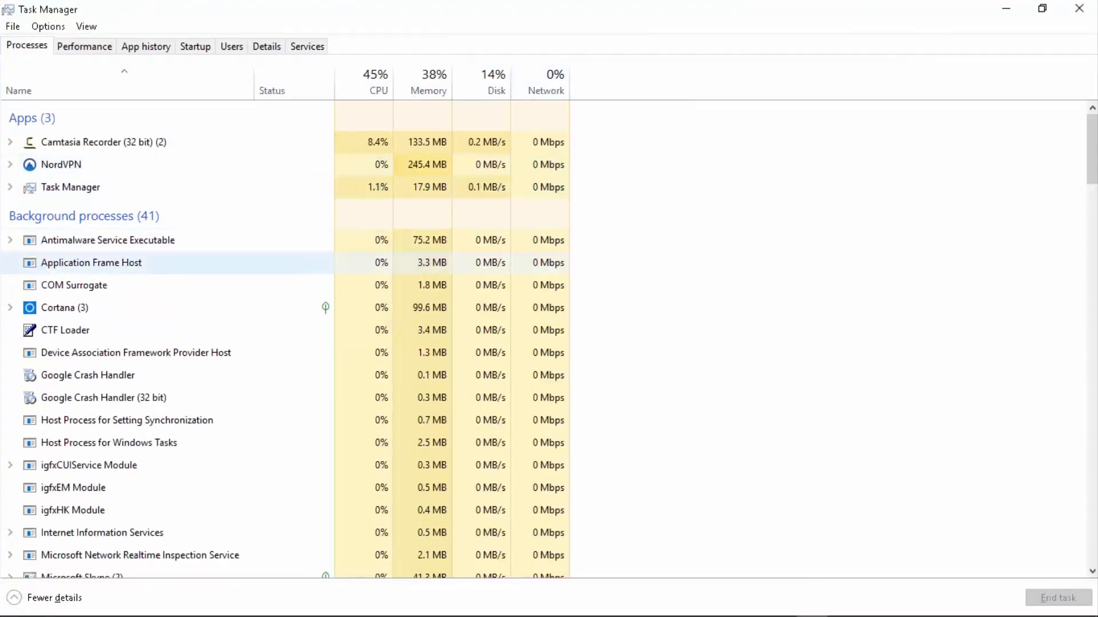
click(546, 82)
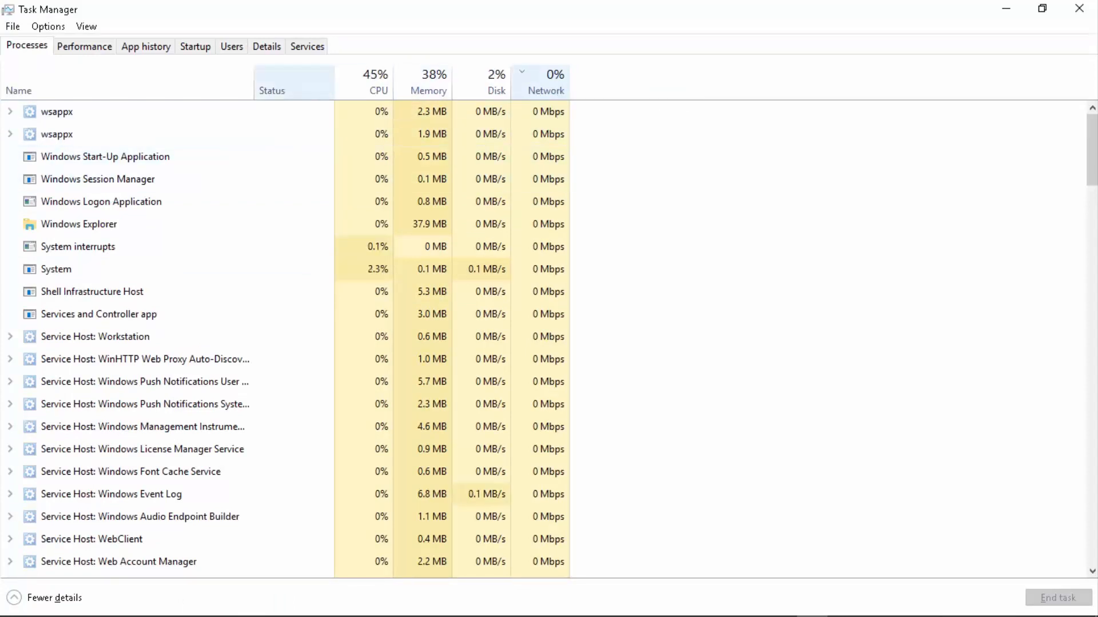
click(129, 81)
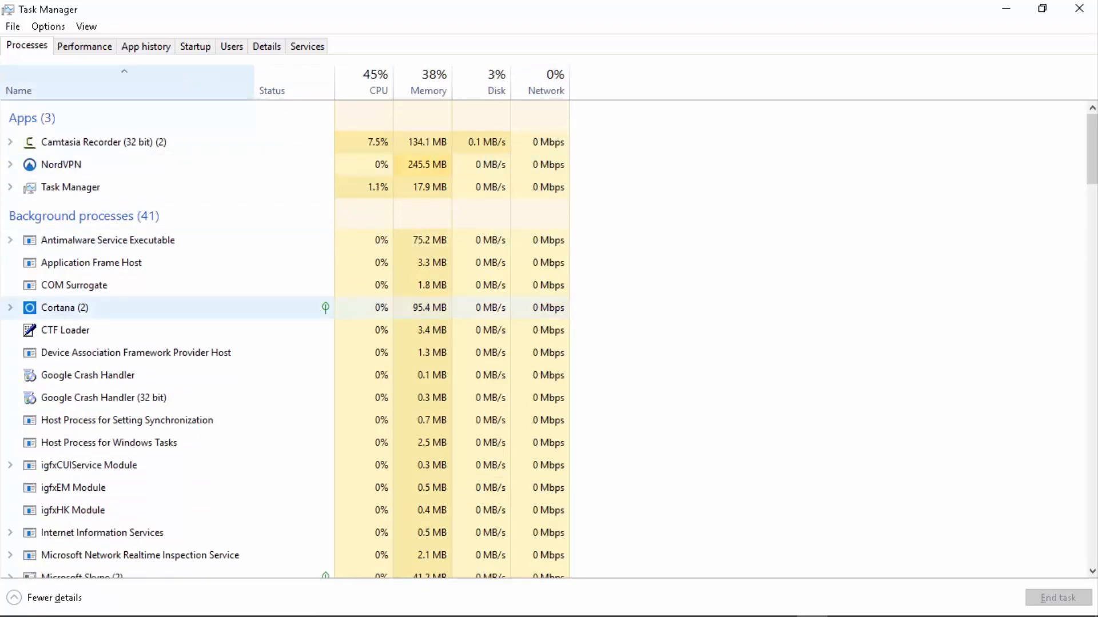
- End the Cortana and Microsoft Skype background tasks
right_click(179, 308)
click(214, 347)
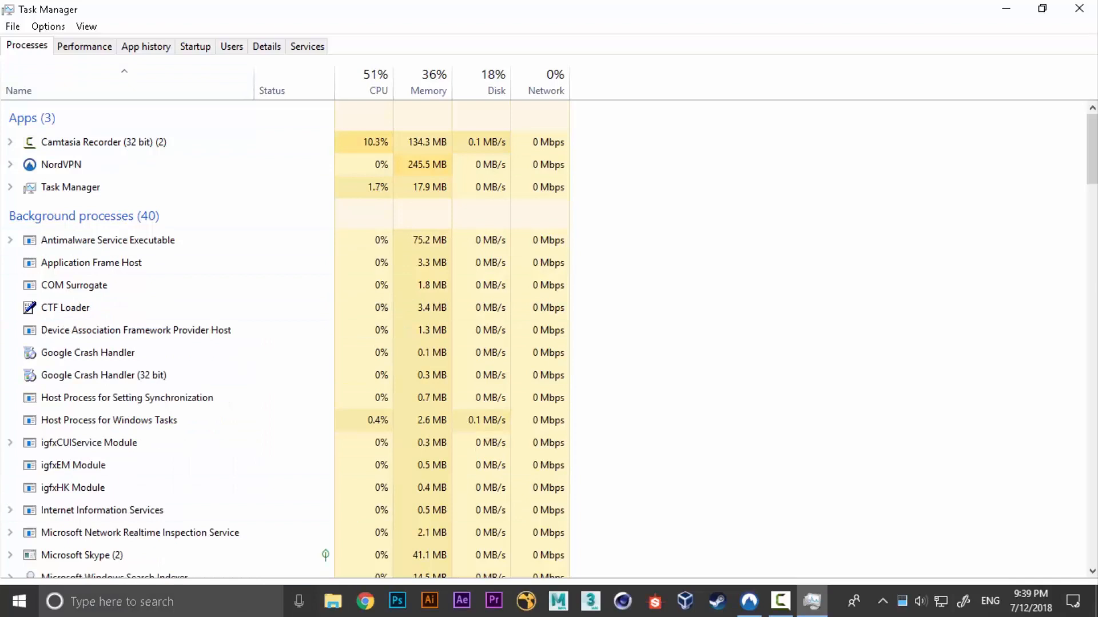
scroll(171, 343, down, 2)
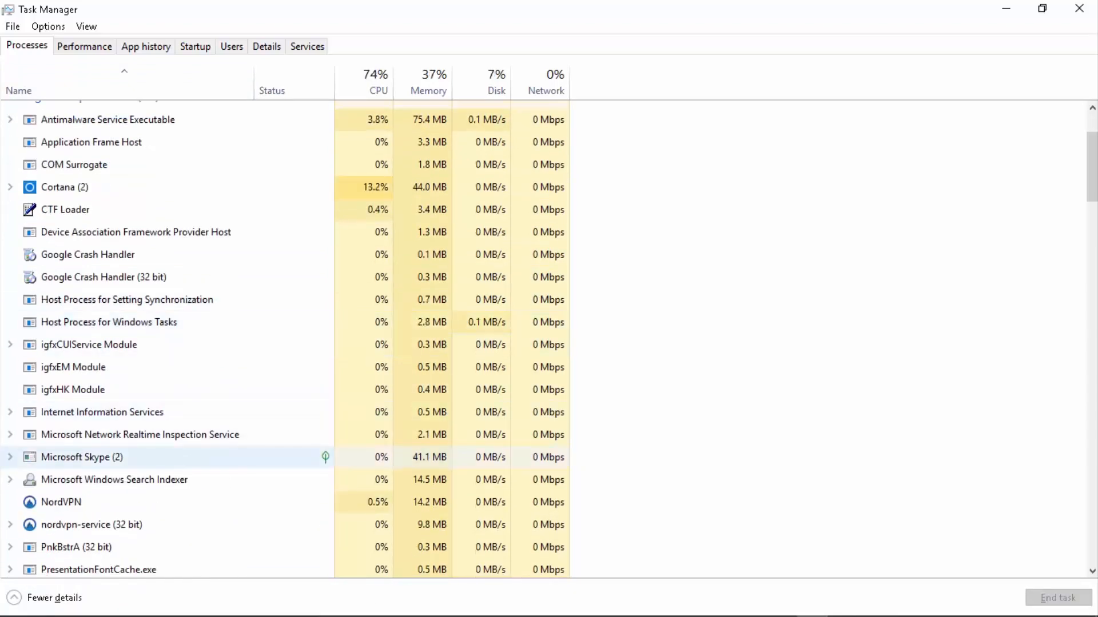
right_click(128, 457)
click(163, 302)
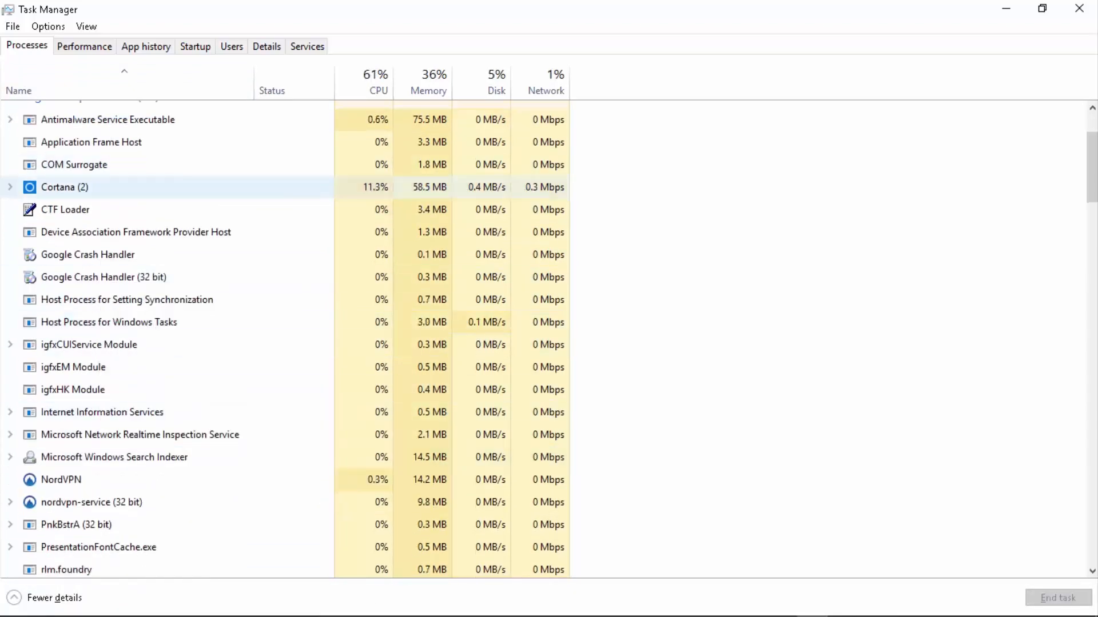
scroll(172, 386, down, 1)
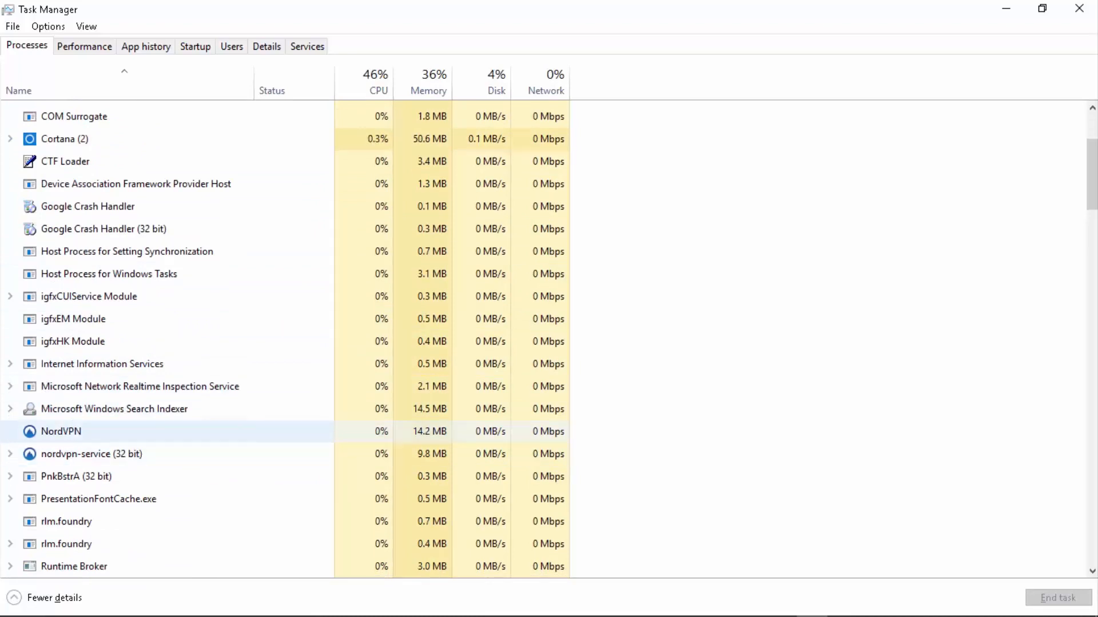
scroll(172, 446, down, 1)
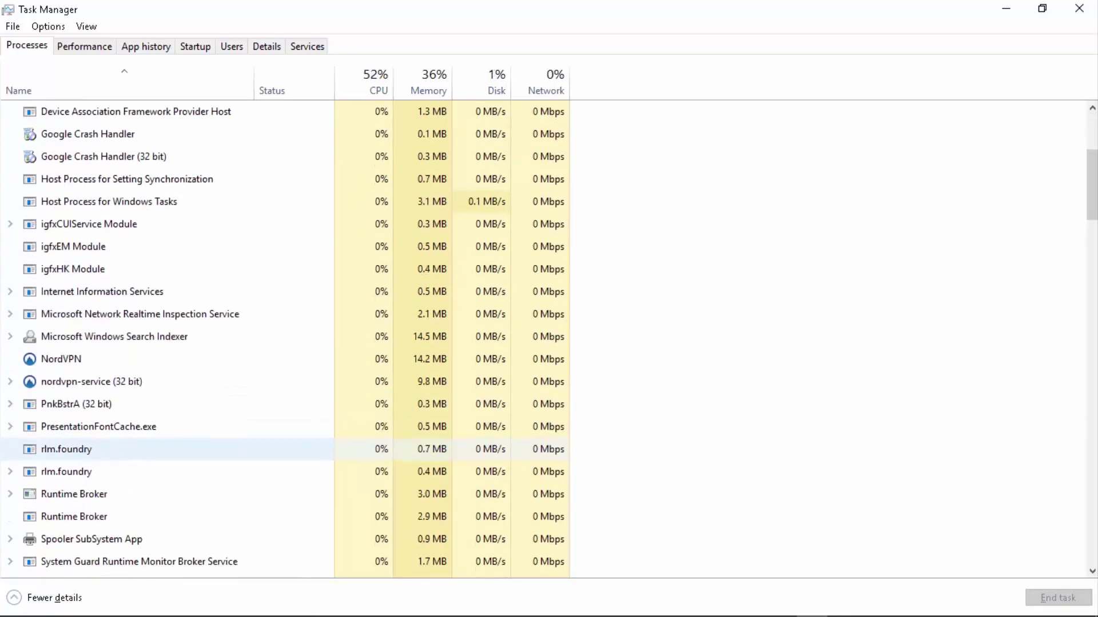
scroll(171, 446, down, 1)
scroll(172, 446, down, 1)
scroll(171, 429, down, 1)
scroll(172, 429, down, 1)
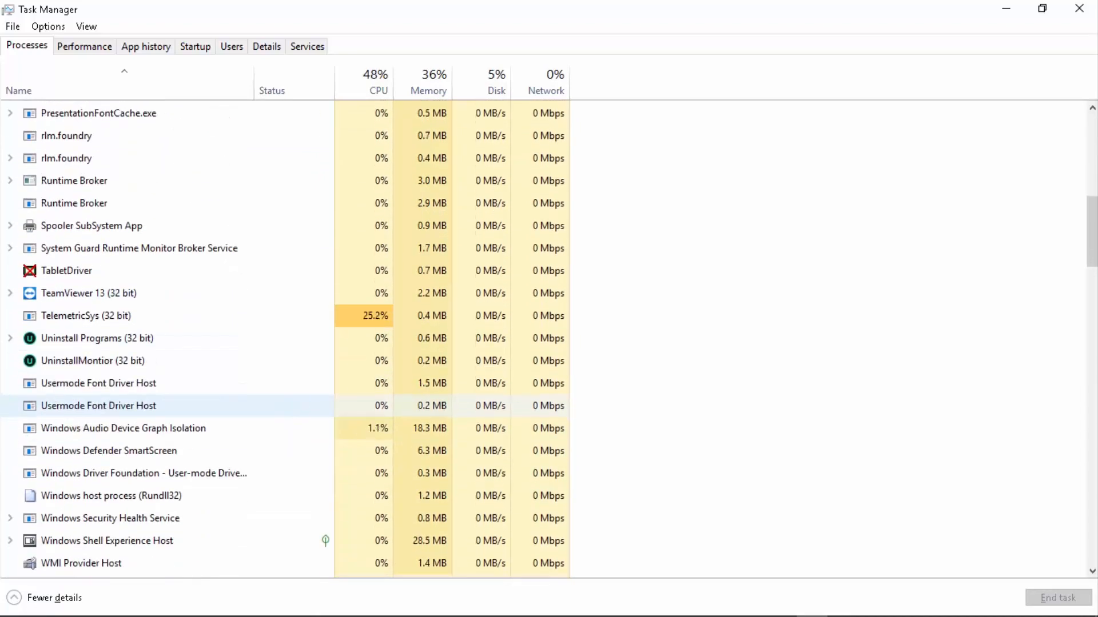
scroll(172, 429, down, 1)
scroll(173, 429, down, 1)
scroll(172, 408, up, 5)
scroll(172, 407, down, 3)
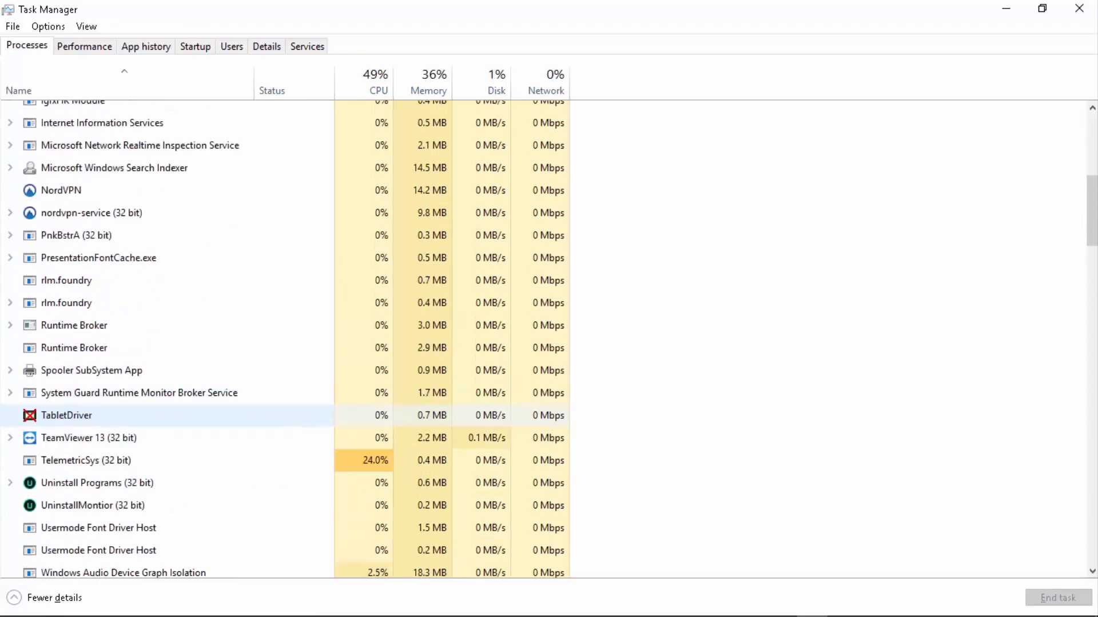
- Check the hidden tray icons and look over the TeamViewer process actions
click(882, 601)
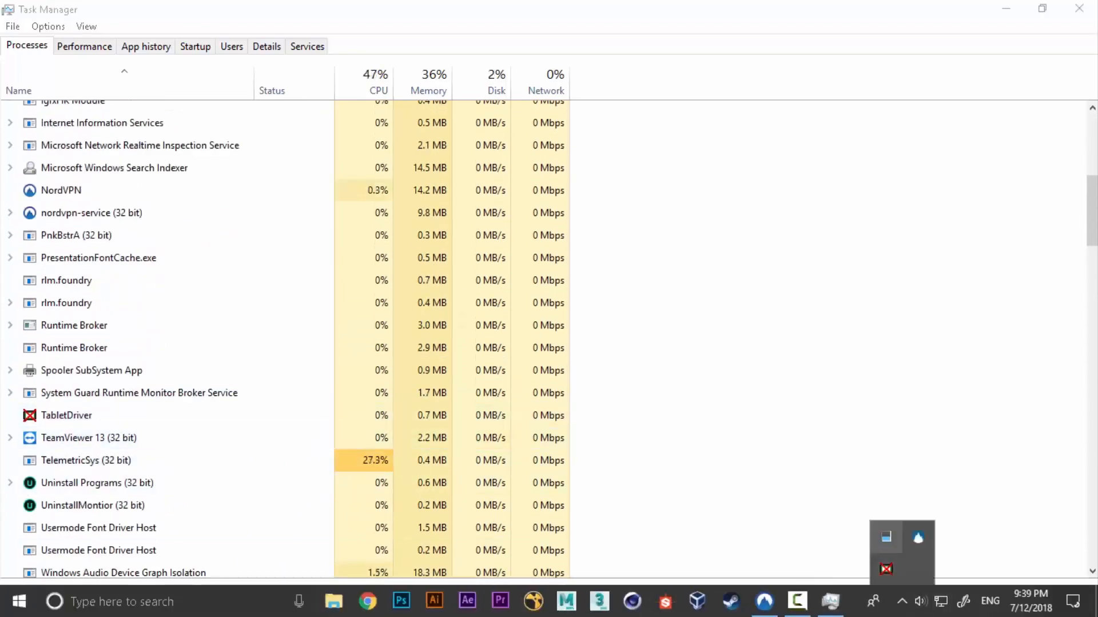
right_click(88, 437)
key(Escape)
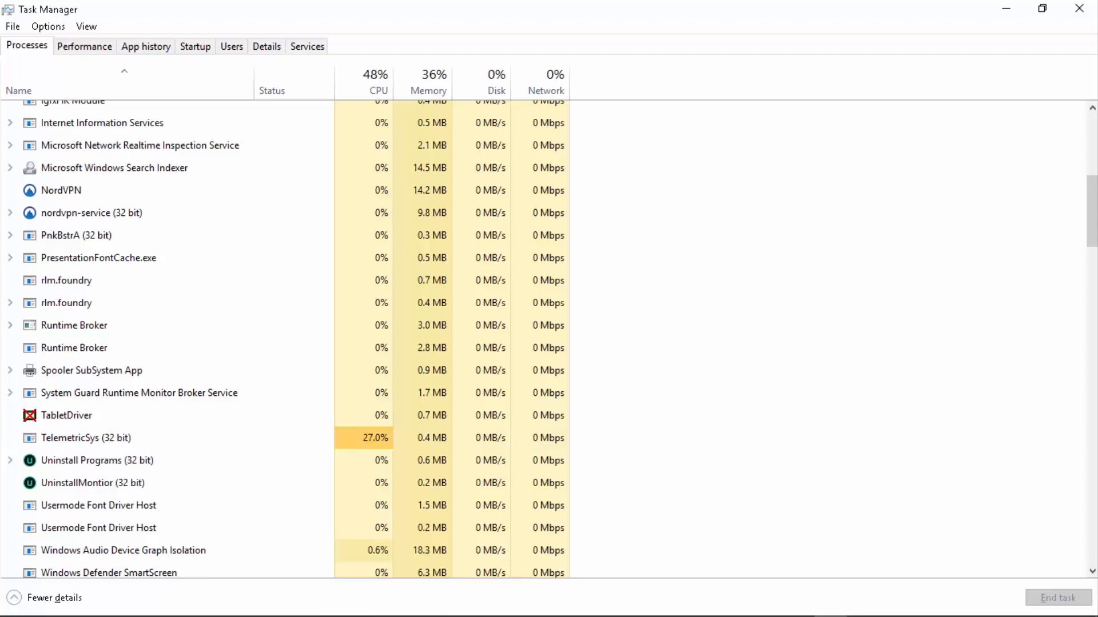
scroll(171, 411, up, 5)
scroll(173, 411, up, 5)
- From Start open Settings and view the Update & Security page showing Windows Update status
key(super)
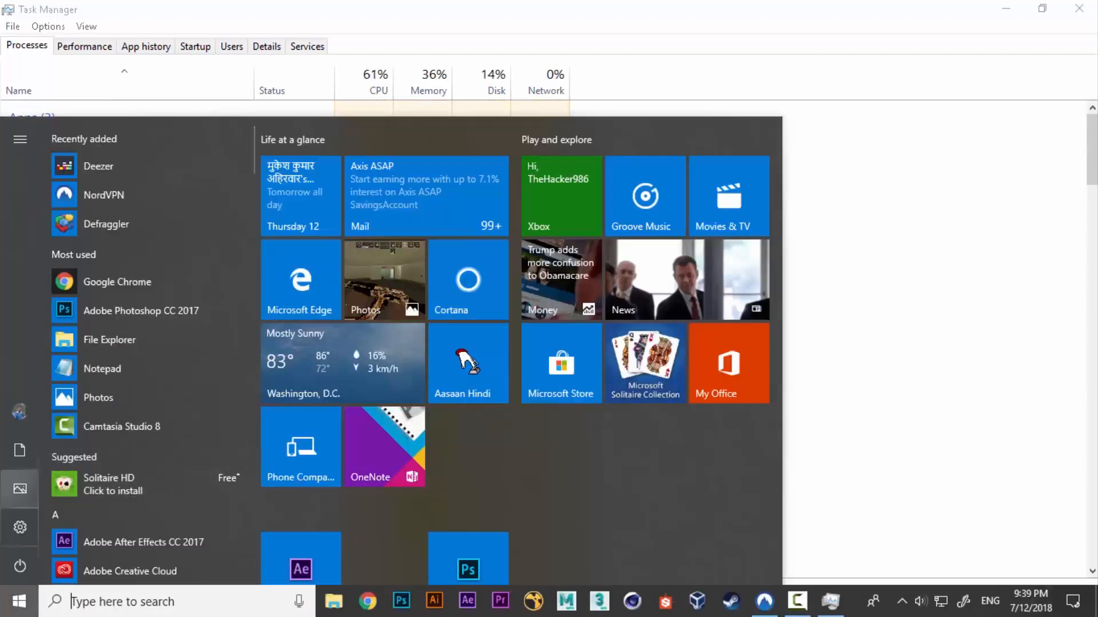
click(20, 527)
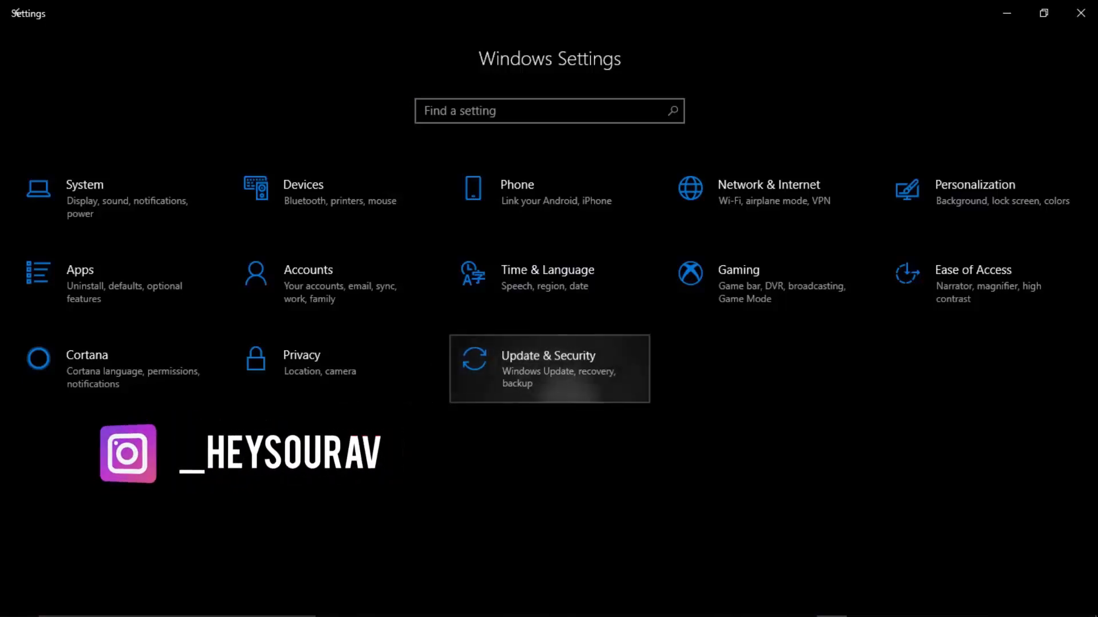
click(549, 368)
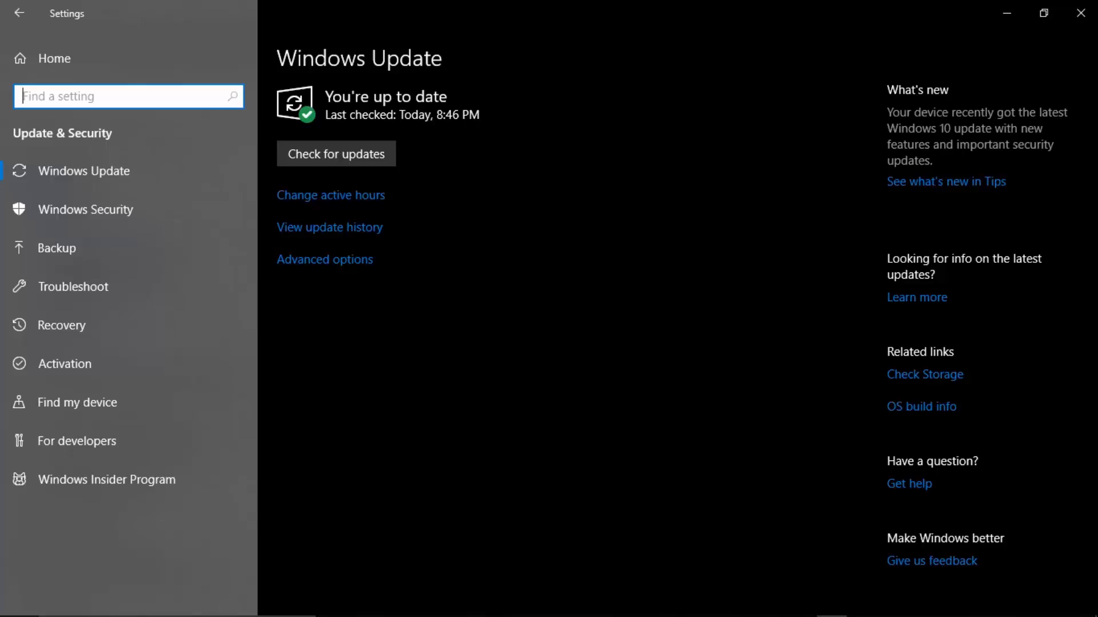
- Close Settings and launch the full Services console from Task Manager's Services tab
click(1080, 13)
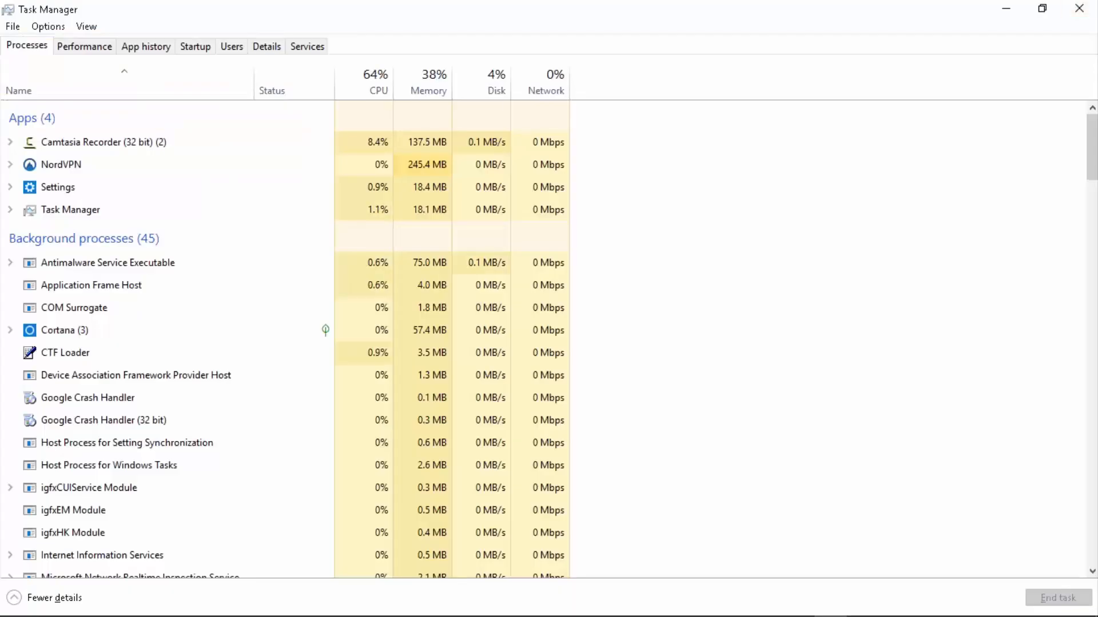
click(307, 47)
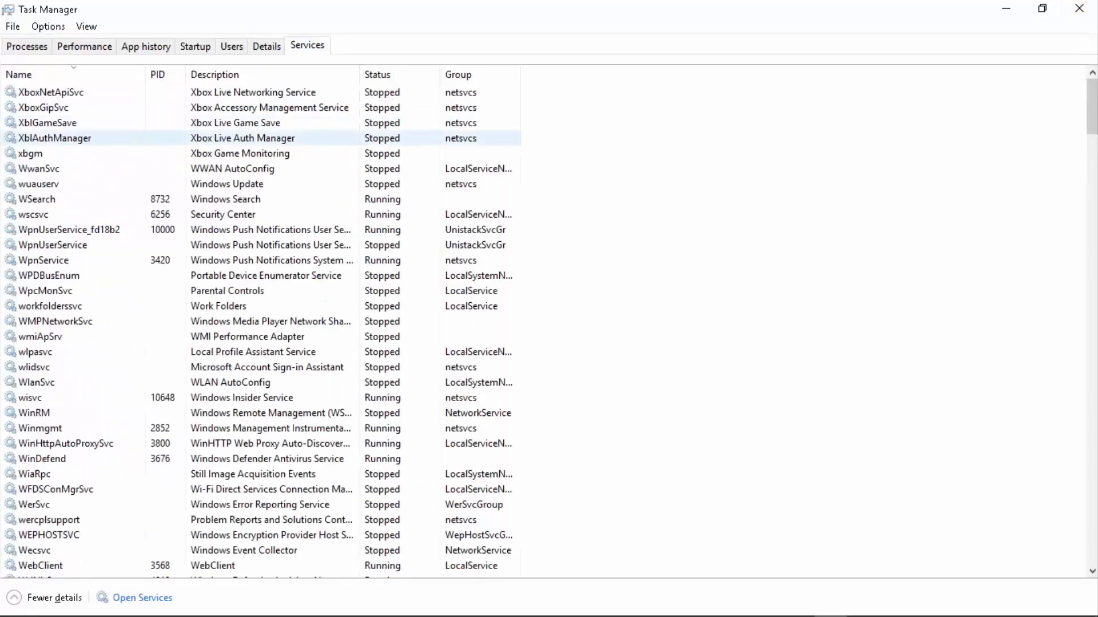
click(142, 598)
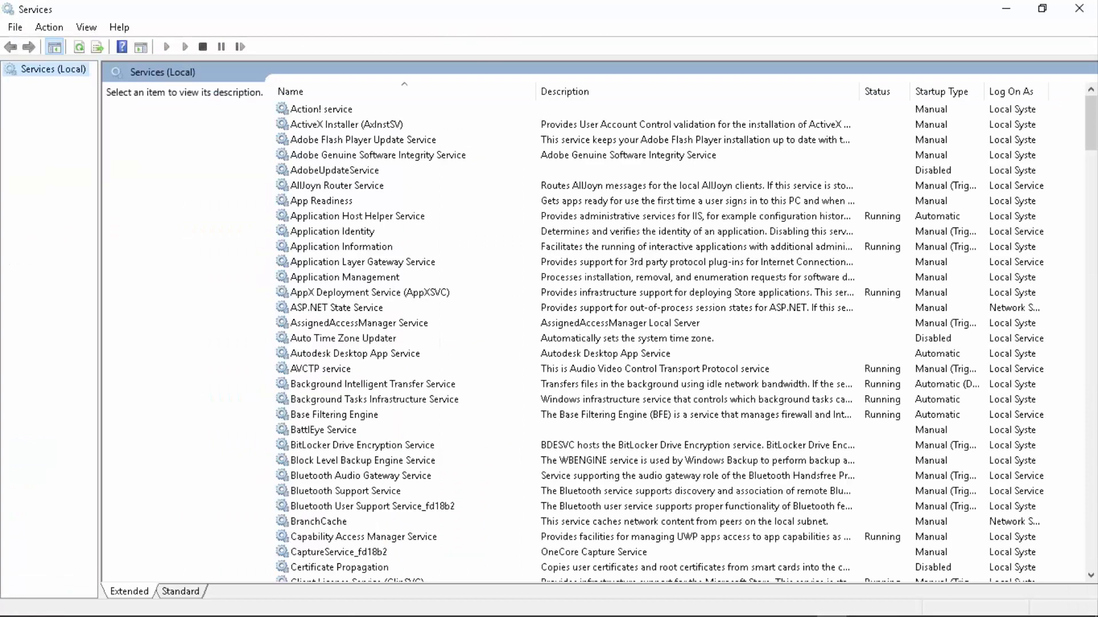
click(346, 124)
key(Down)
key(Down)
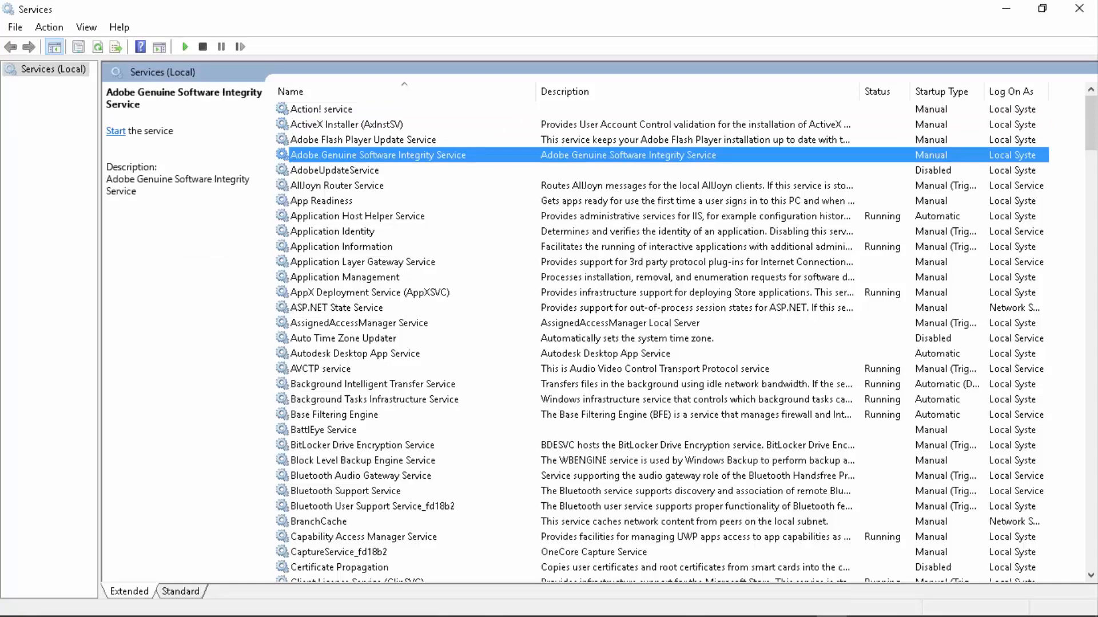
key(w)
scroll(661, 344, down, 6)
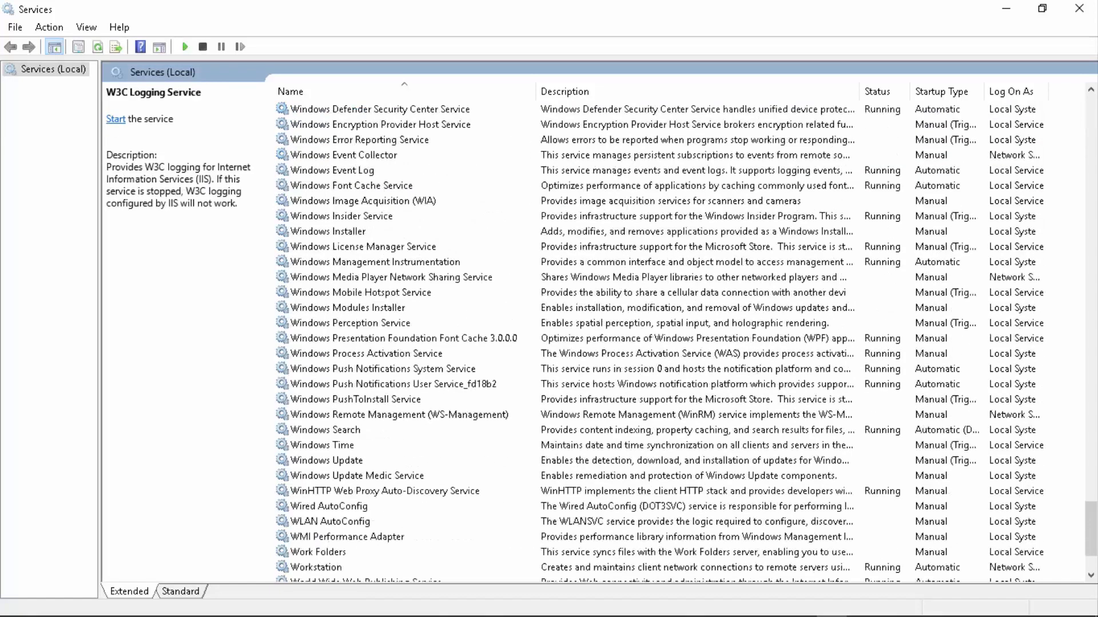
click(660, 460)
right_click(343, 461)
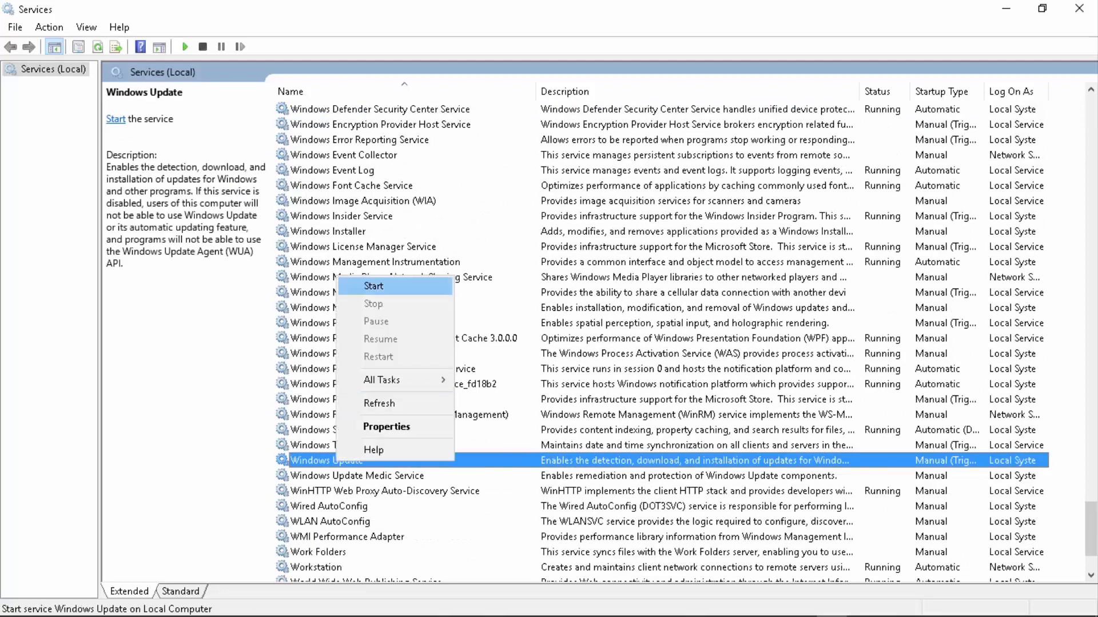
click(378, 425)
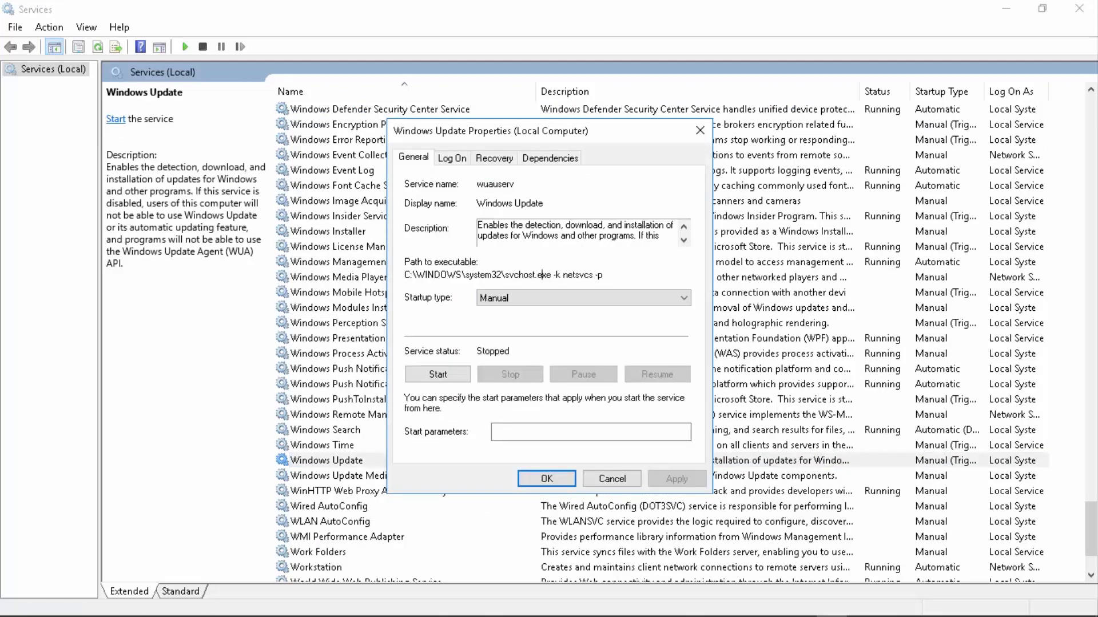
click(583, 298)
click(583, 297)
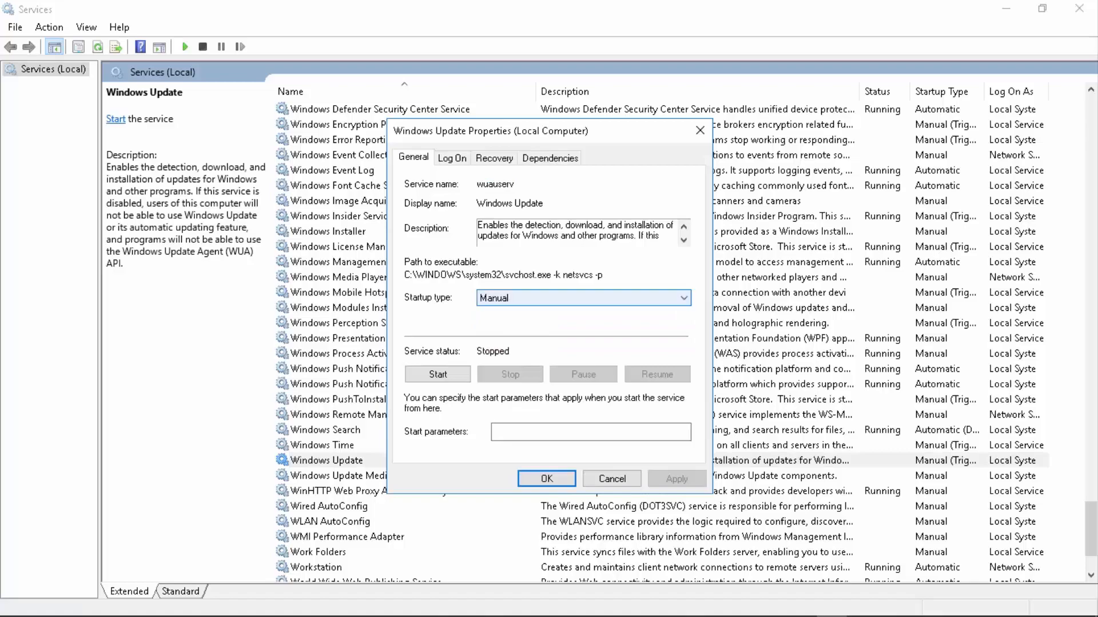
click(583, 297)
key(Down)
click(495, 343)
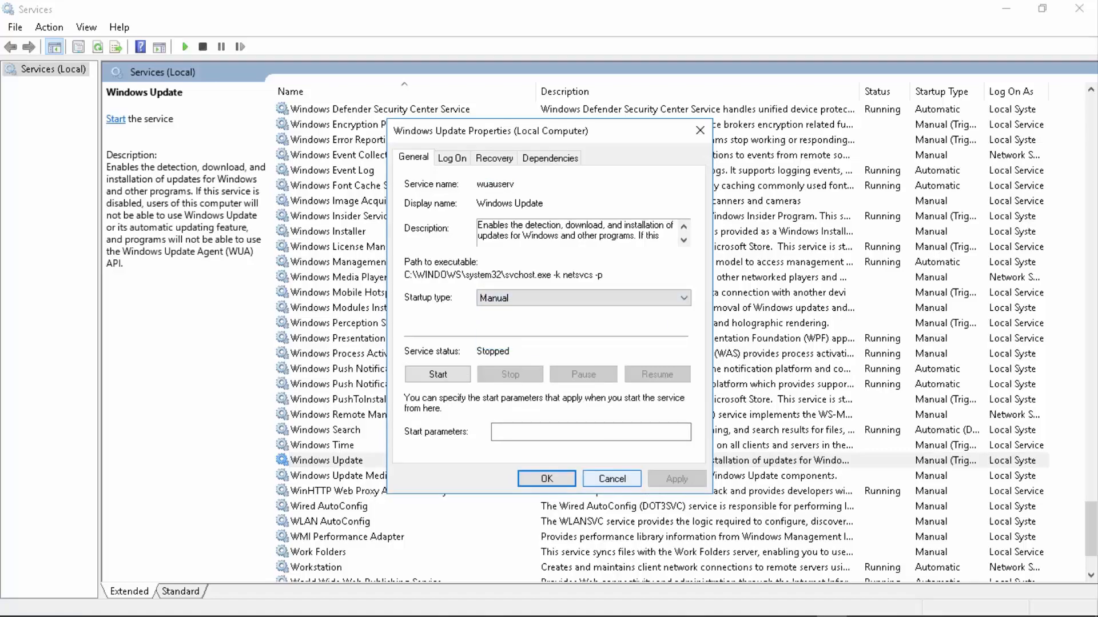
click(611, 478)
scroll(677, 343, up, 5)
scroll(677, 343, up, 5)
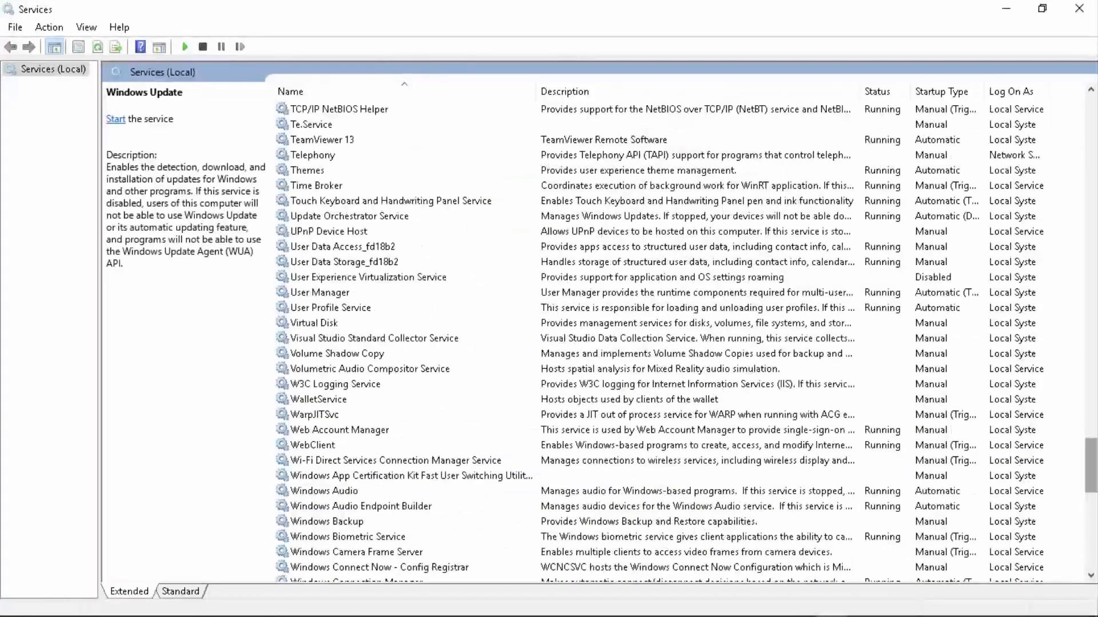
drag(1090, 463, 1090, 112)
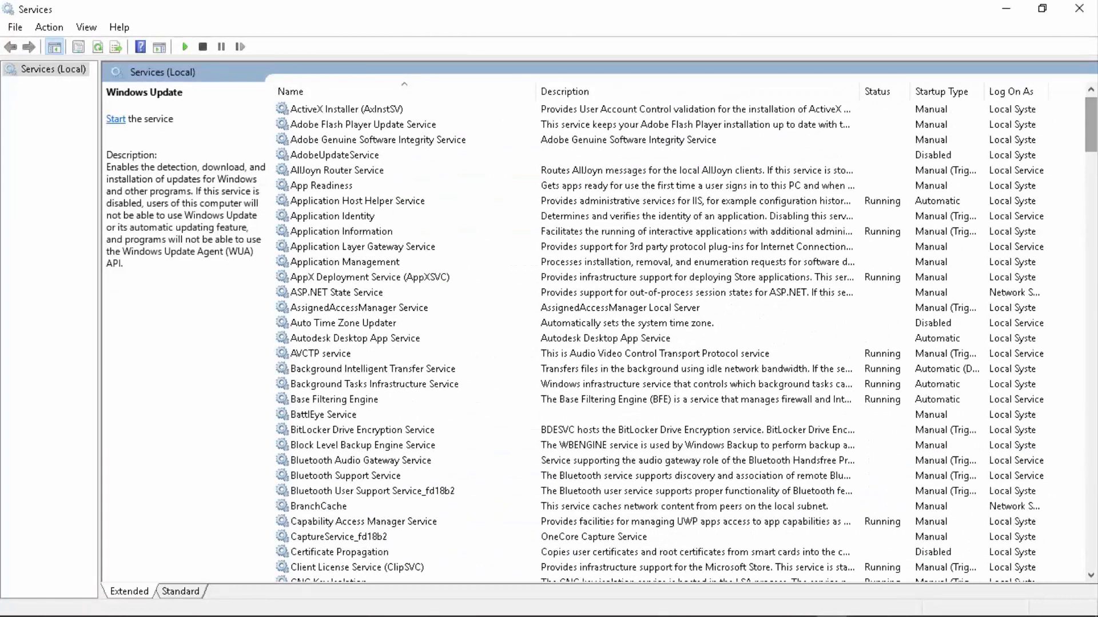
- Locate the running Background Intelligent Transfer Service, review its Stop/Restart actions, and leave it running
key(b)
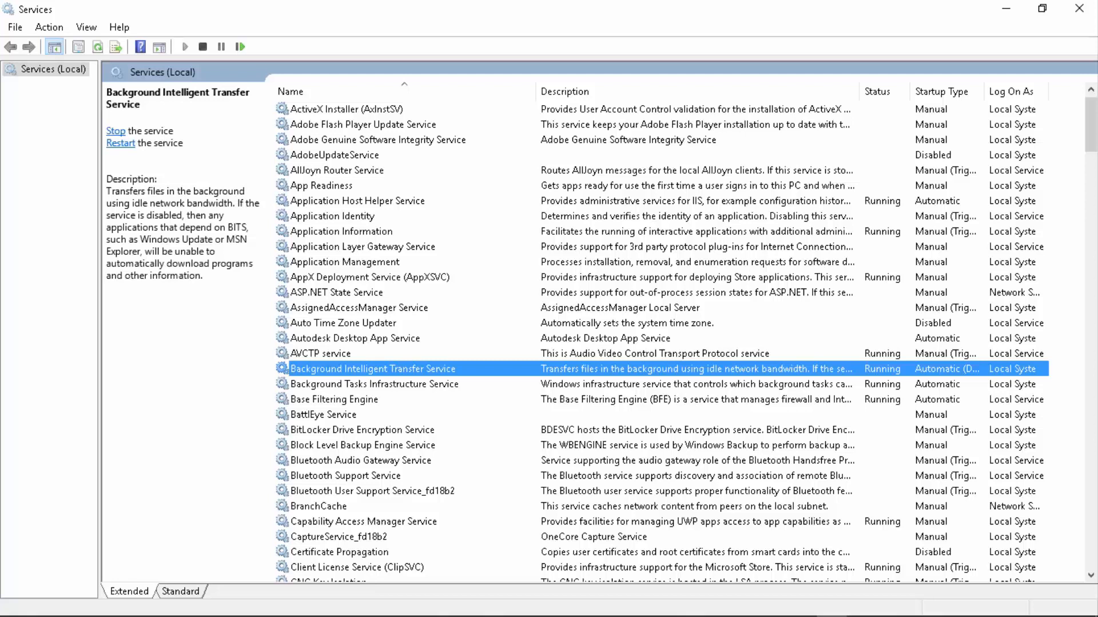
right_click(325, 371)
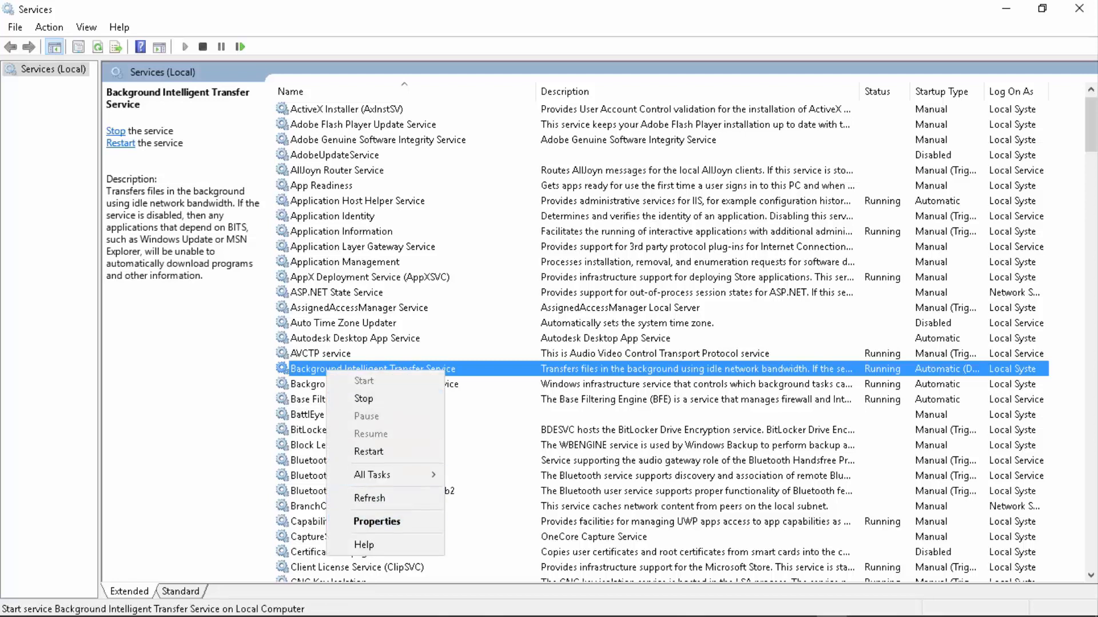
key(Escape)
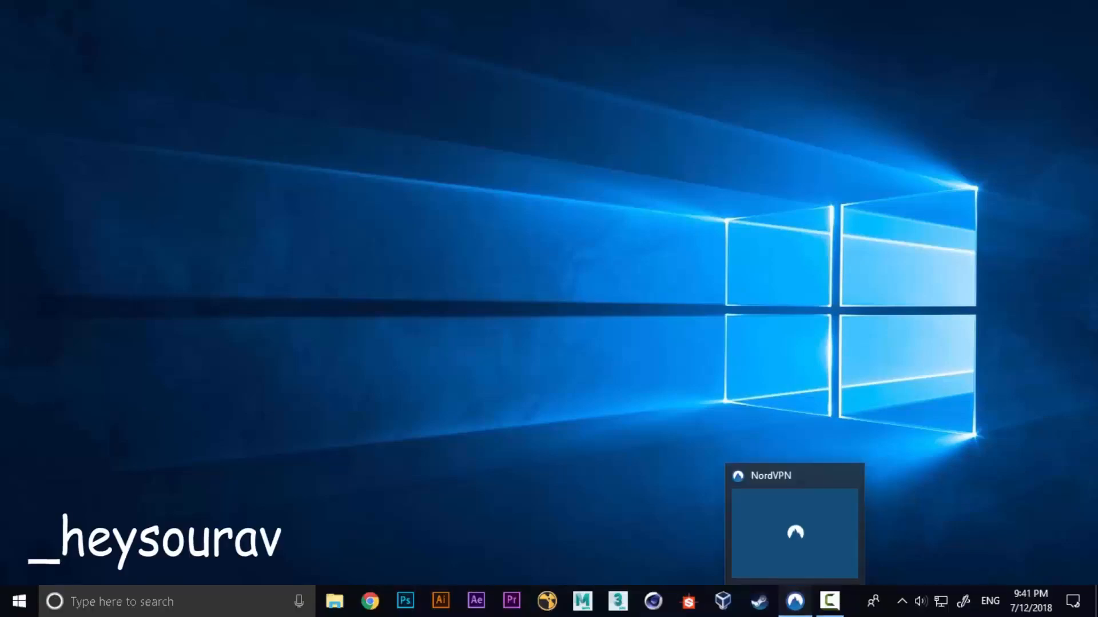
click(789, 605)
drag(343, 344, 601, 283)
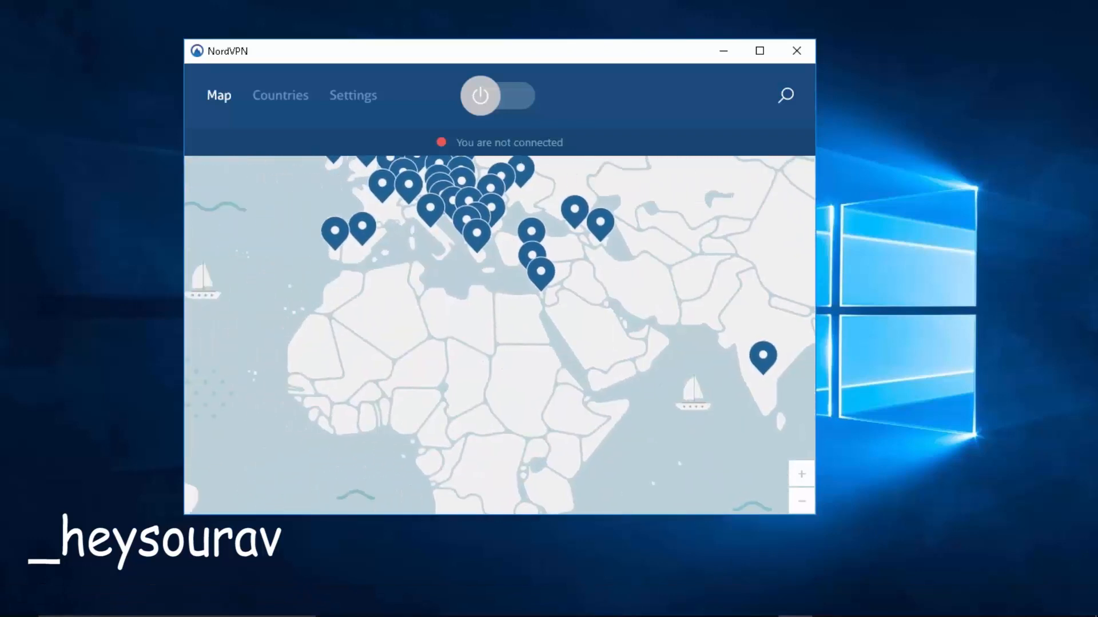
scroll(497, 334, down, 5)
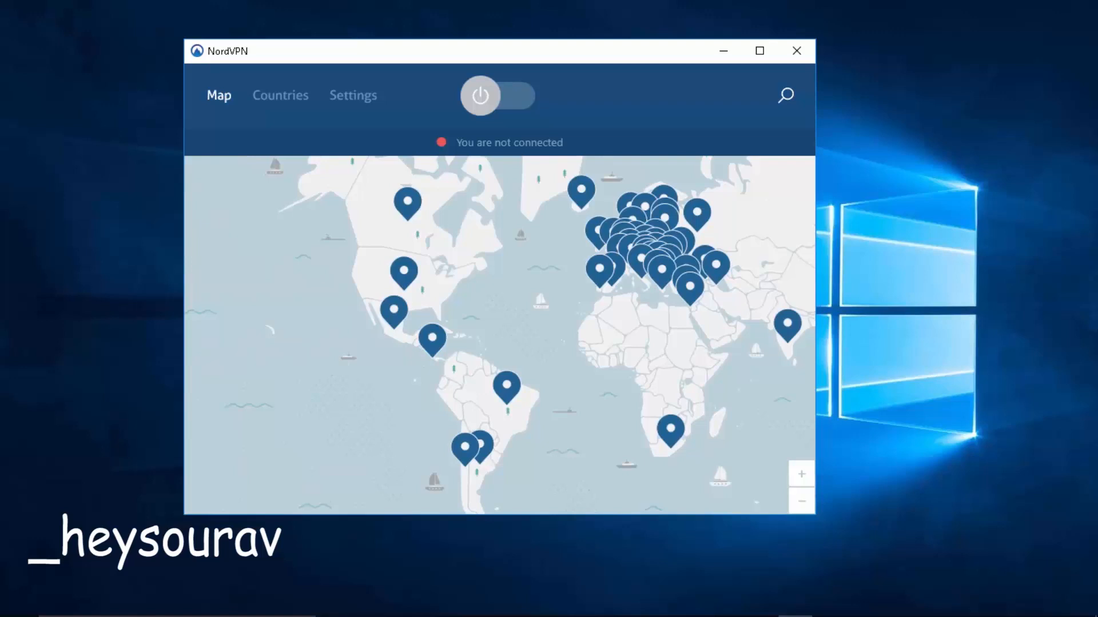
scroll(669, 300, up, 4)
drag(686, 343, 429, 326)
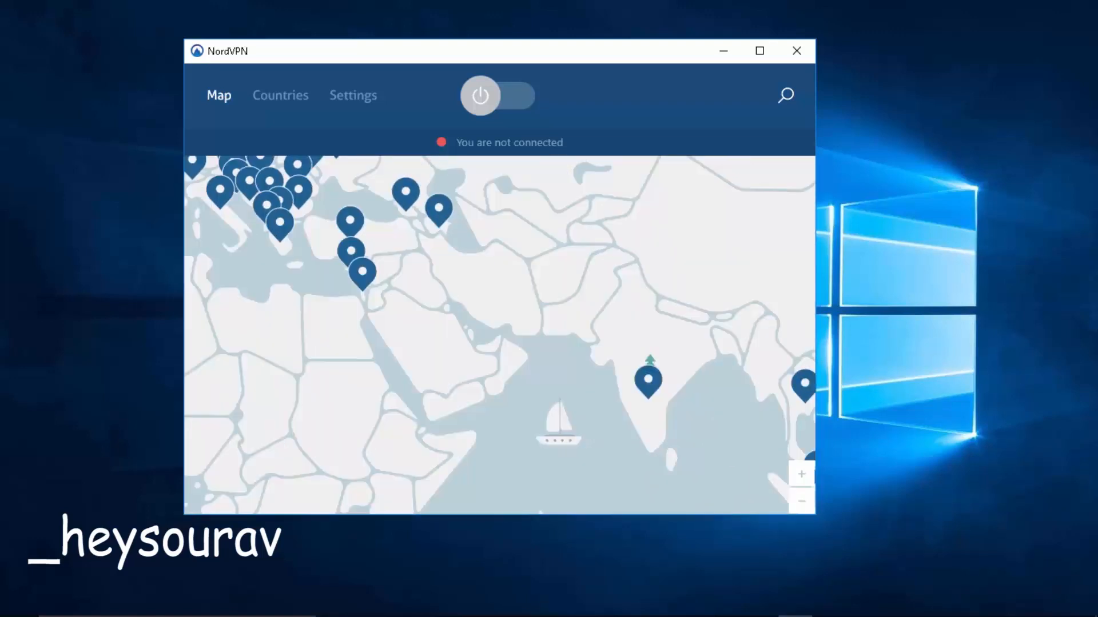
click(578, 319)
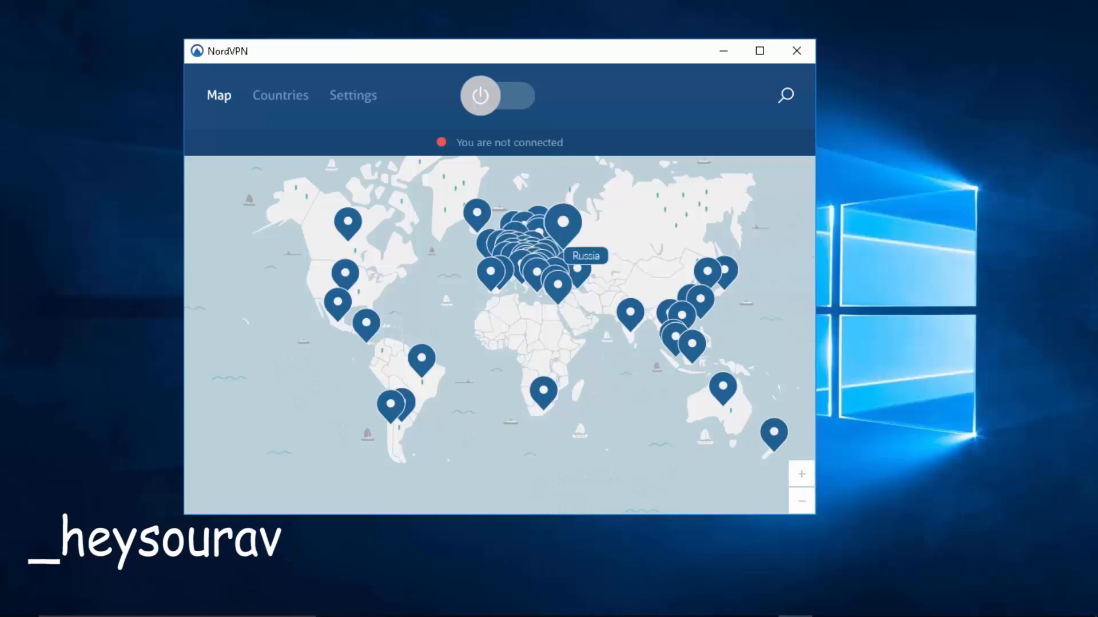
scroll(526, 253, up, 3)
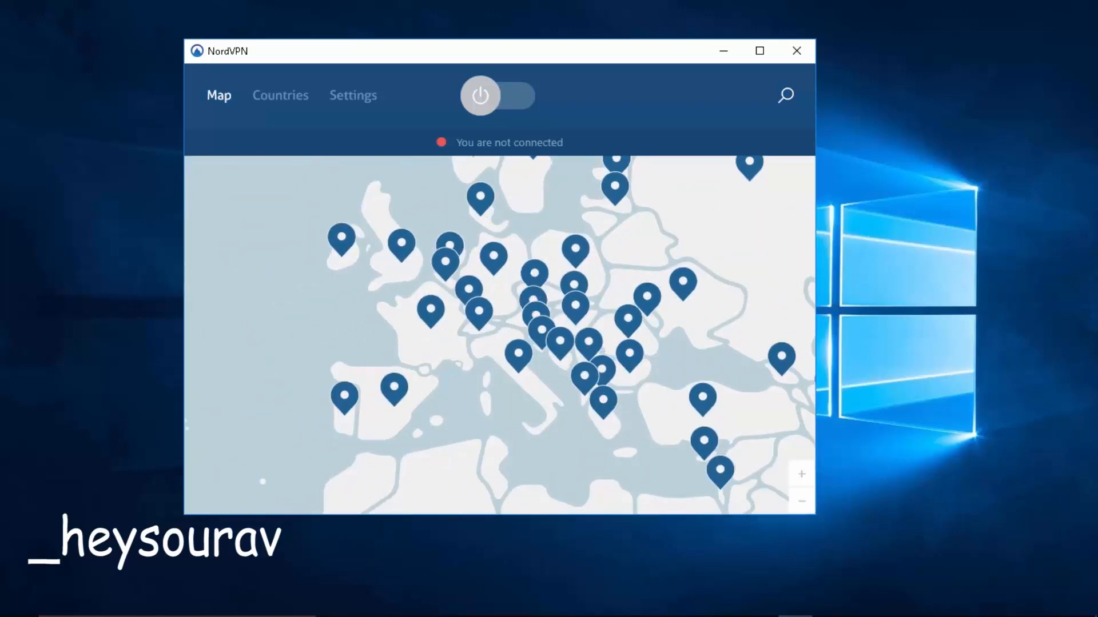
click(796, 51)
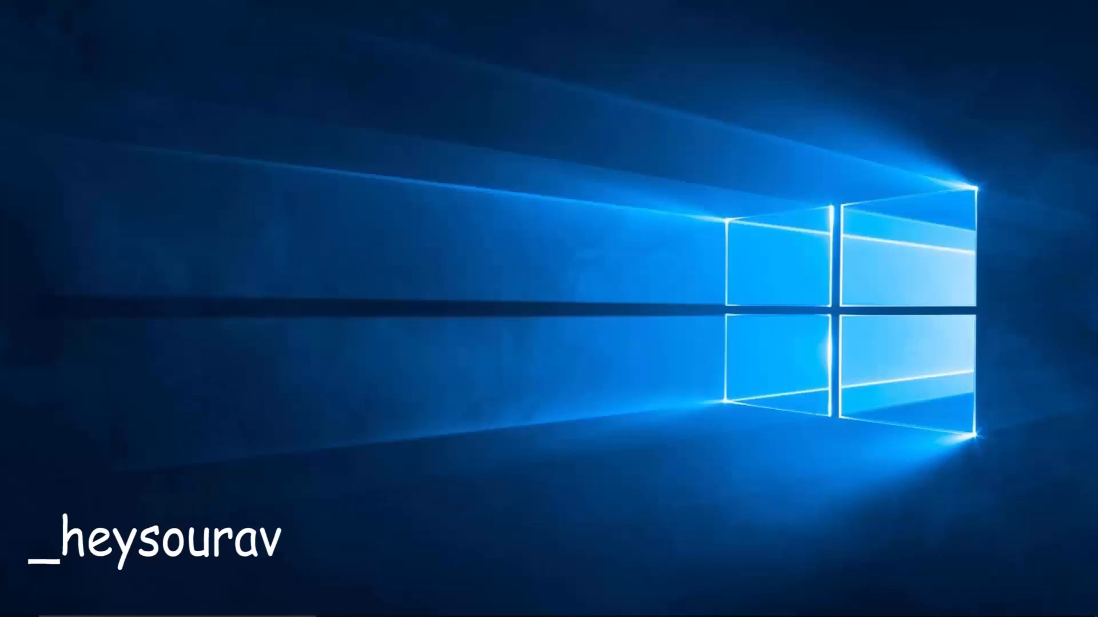